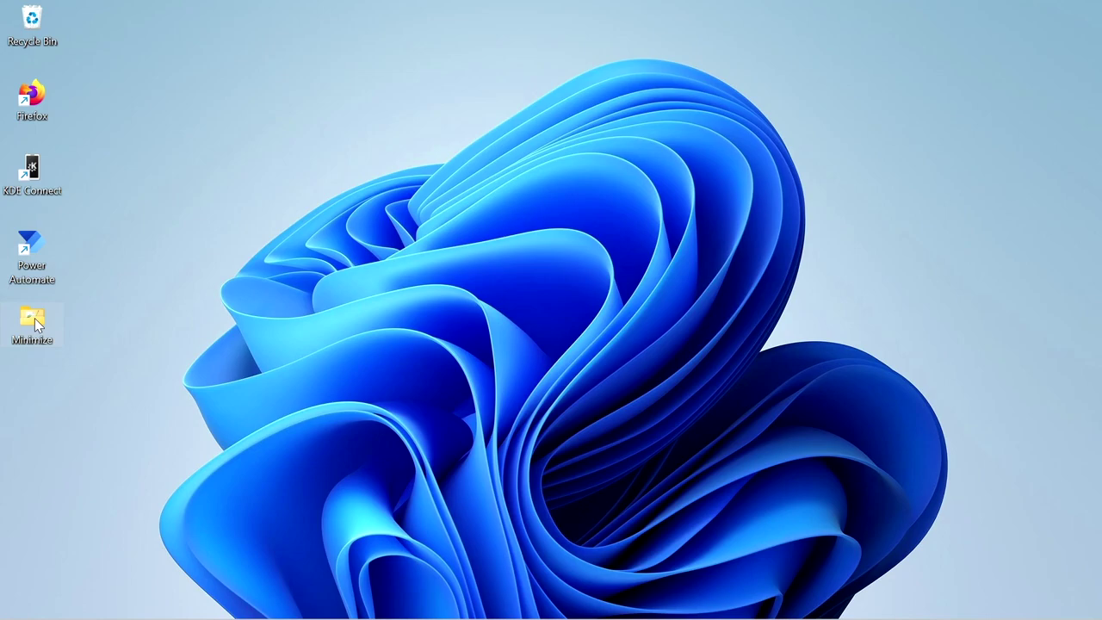
Open the Minimize folder, maximize its window, and select the address bar path
double_click(35, 317)
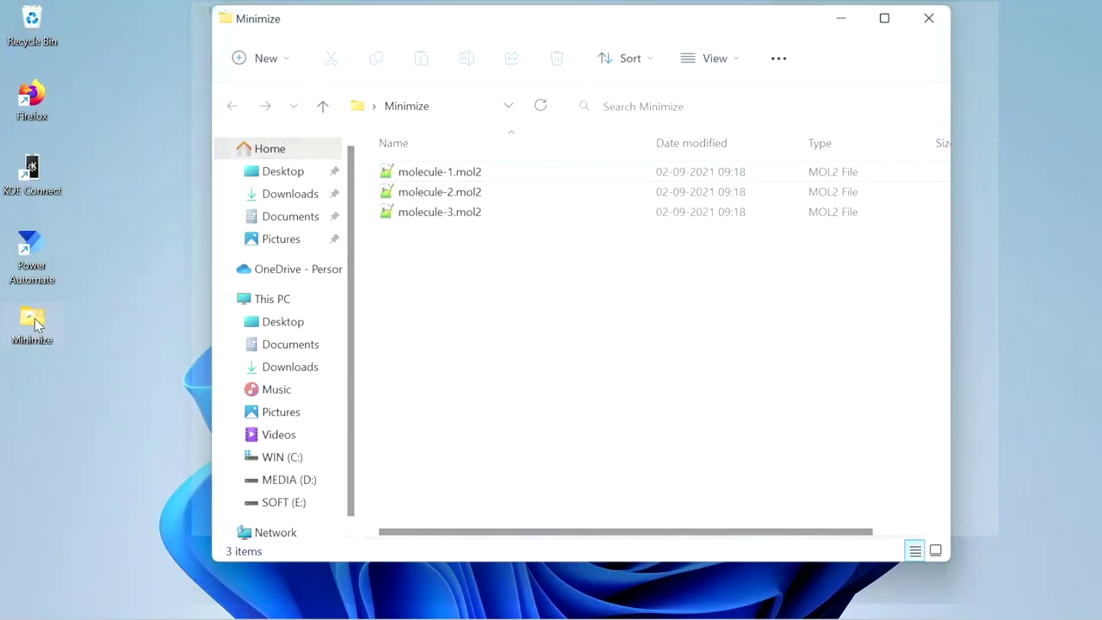
double_click(713, 17)
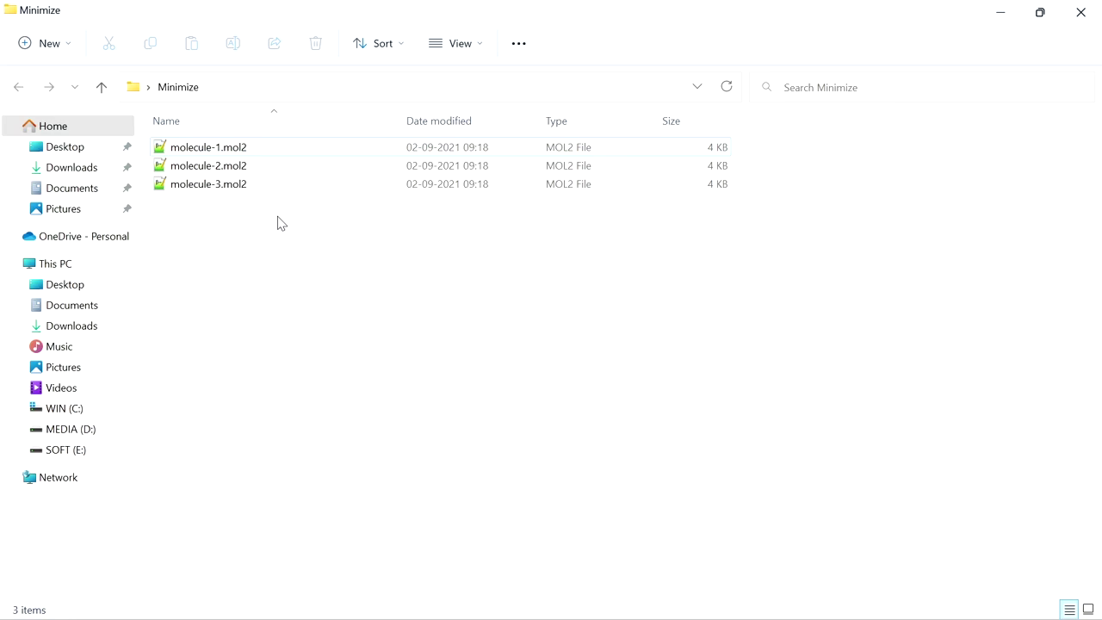
left_click(312, 86)
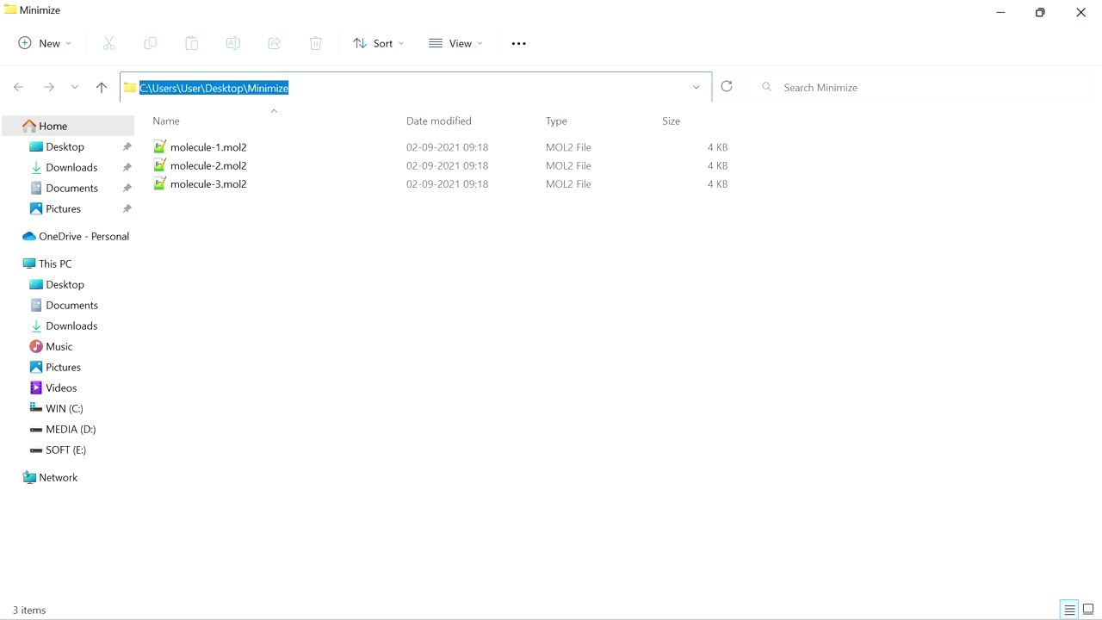
Launch cmd from the Minimize folder, maximize the console, and type obminimize
type("cmd")
key("Return")
left_click_drag(345, 40, 353, 7)
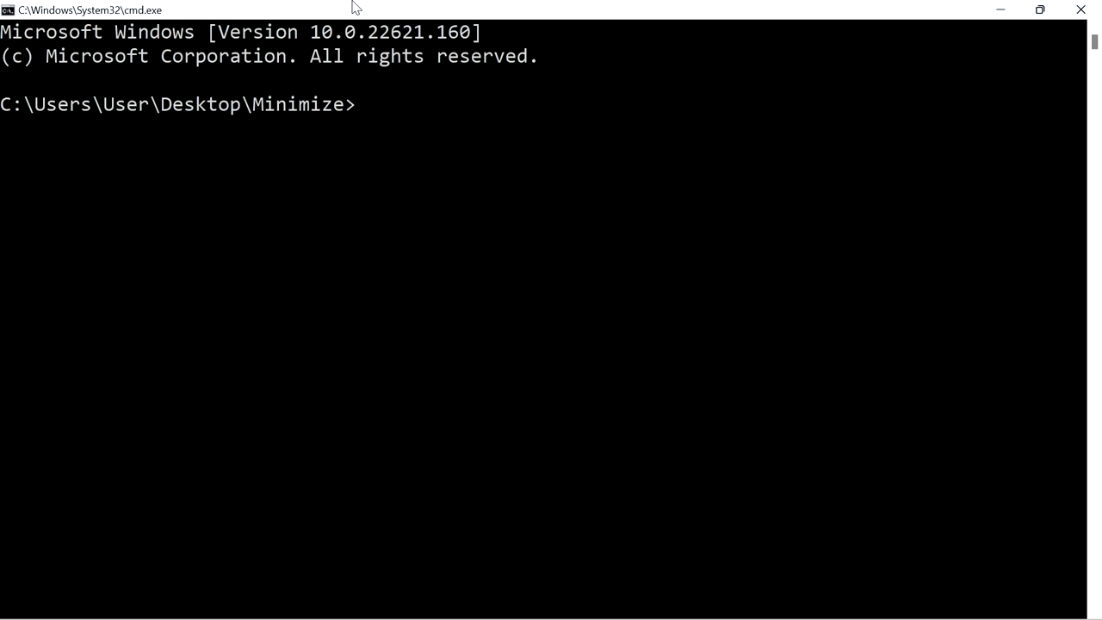
type("obminimize")
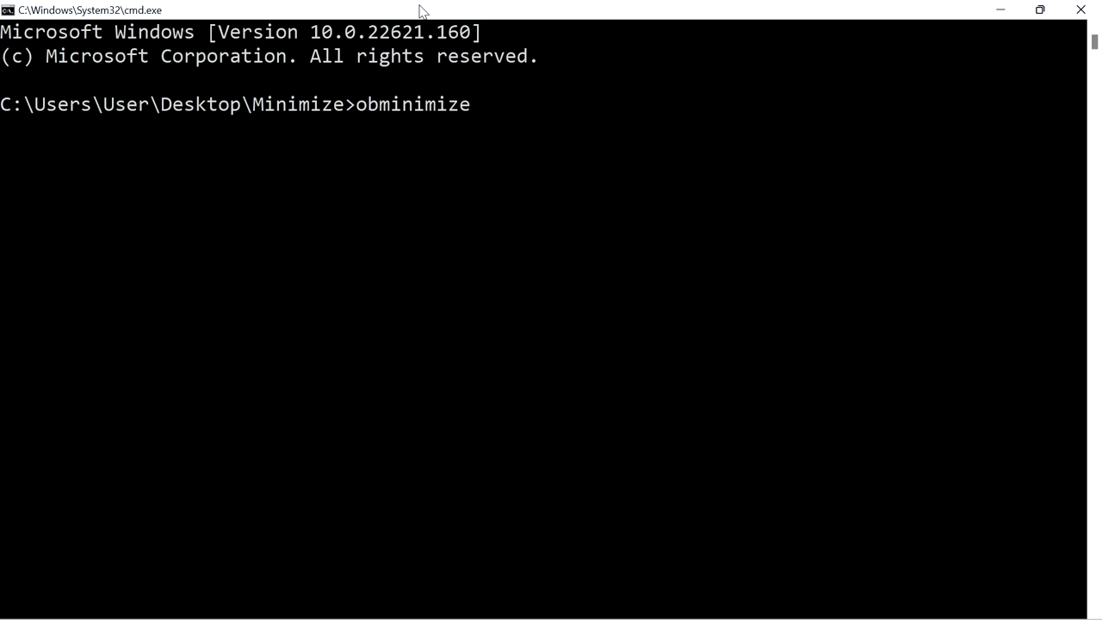
Run obminimize and highlight obminimize, [options] and <filename> in its usage line
key("Return")
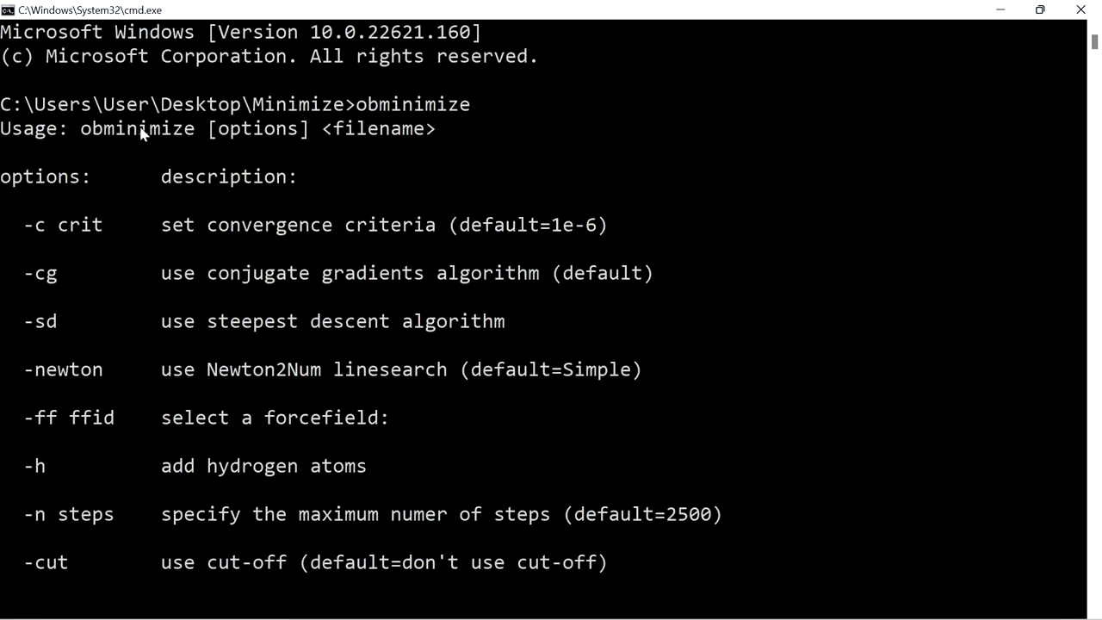
left_click(132, 129)
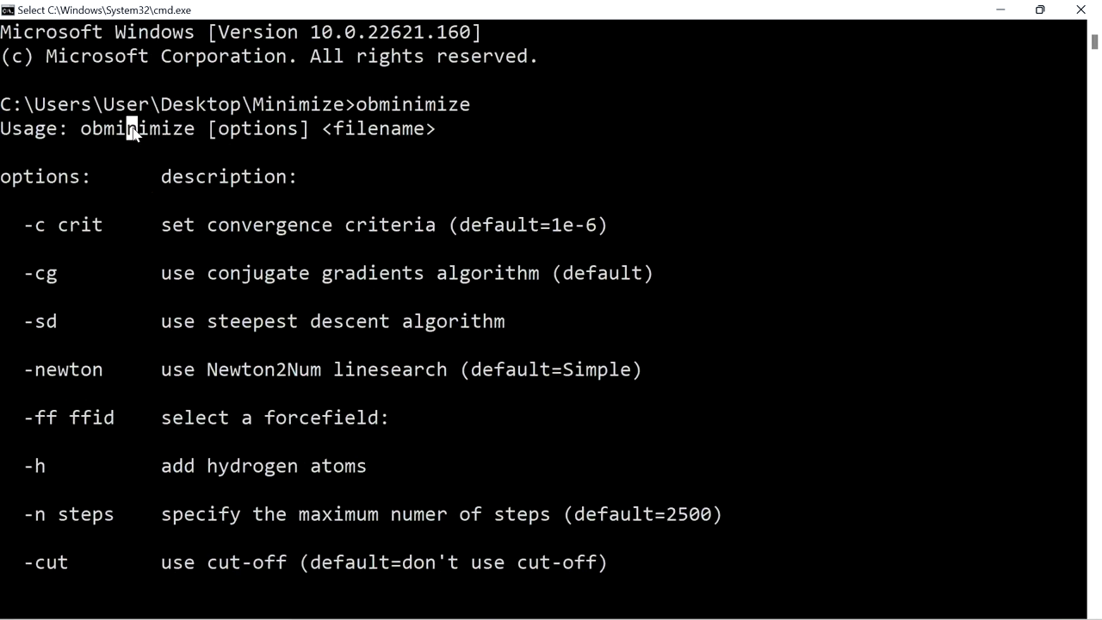
double_click(132, 128)
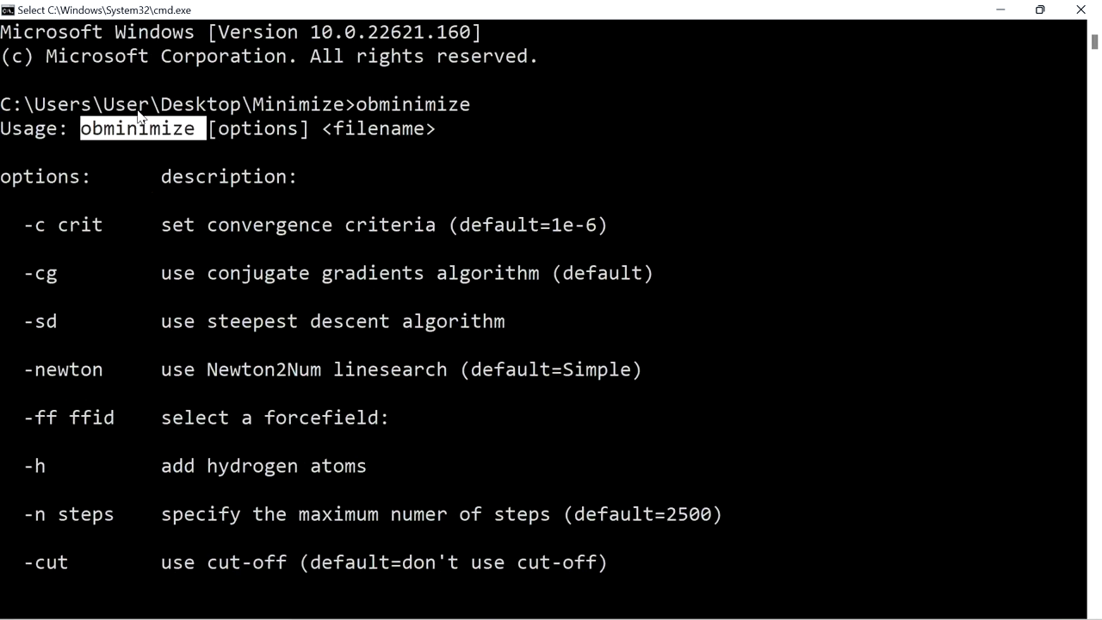
double_click(248, 128)
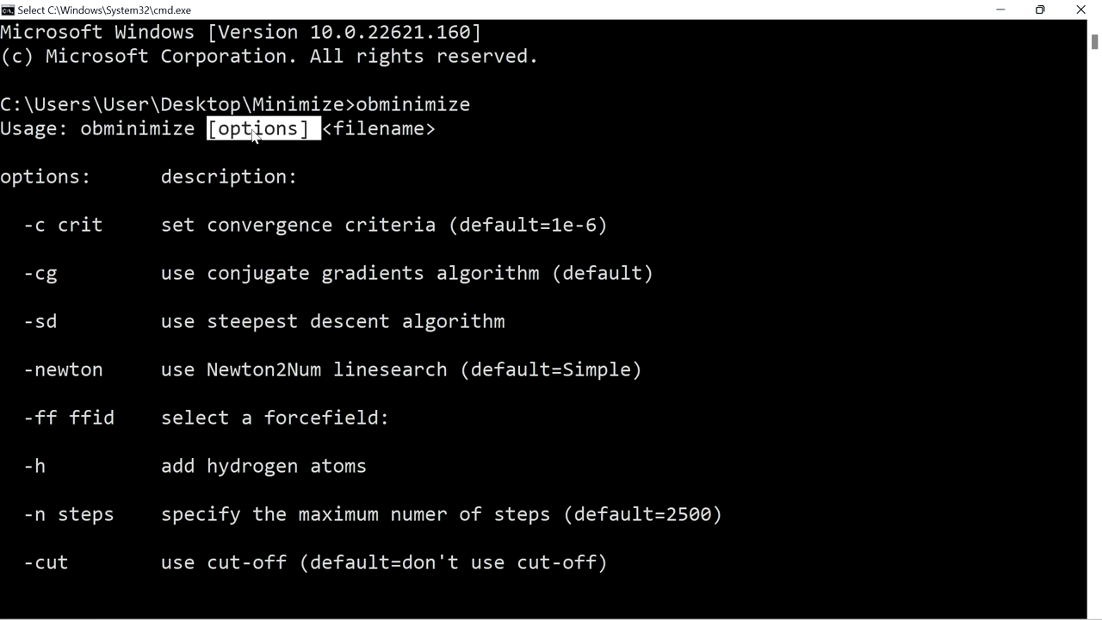
double_click(370, 128)
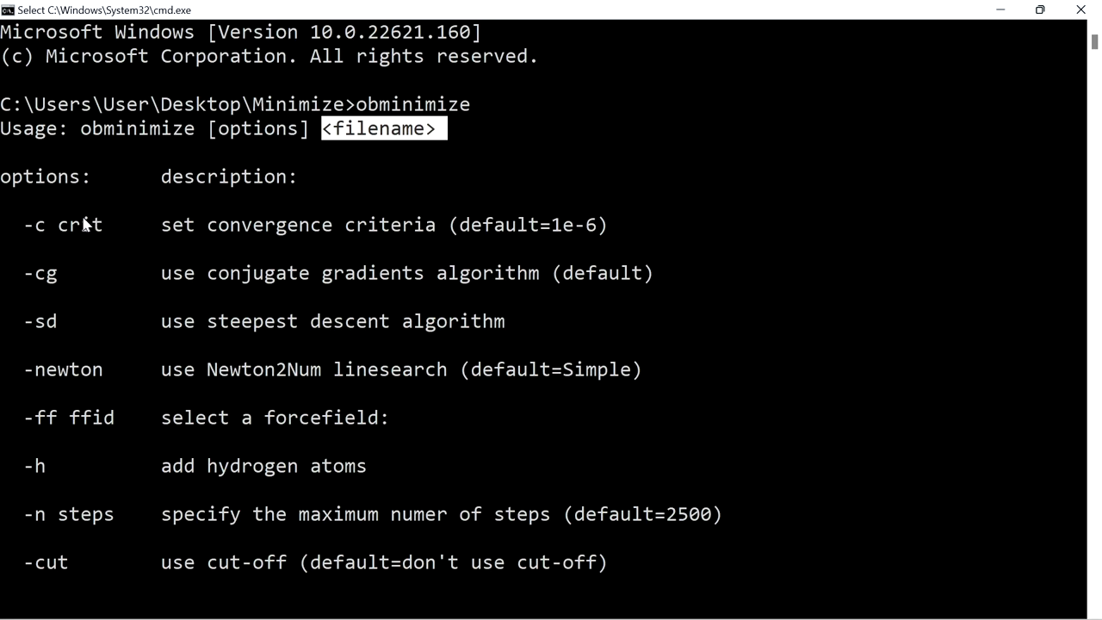
Highlight the -c, -cg and -sd options and the conjugate gradients (default) description
double_click(40, 232)
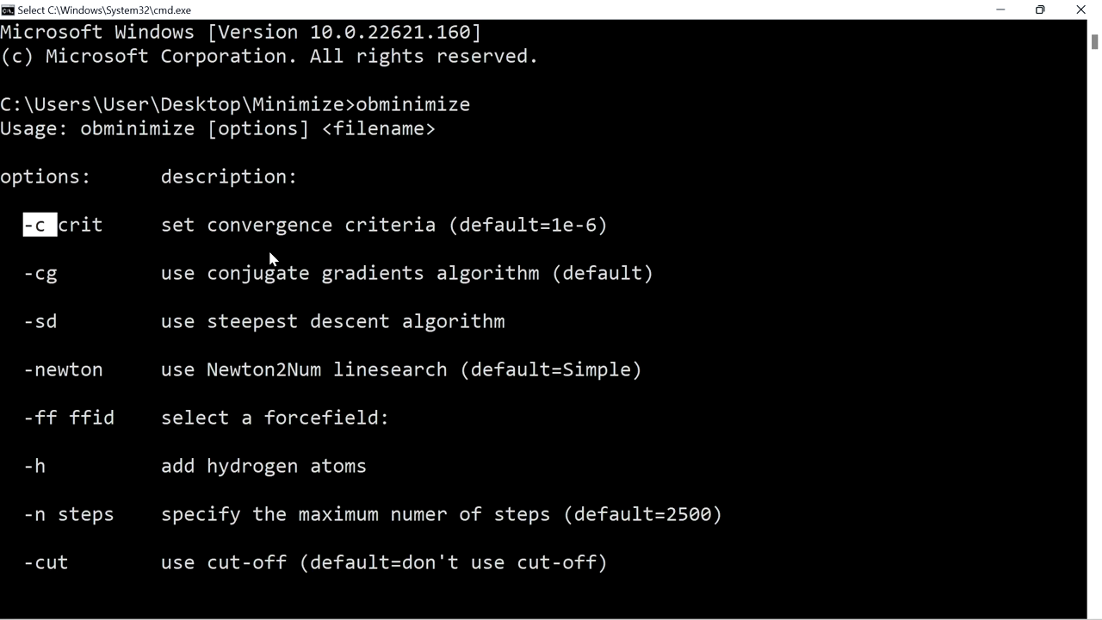
double_click(43, 275)
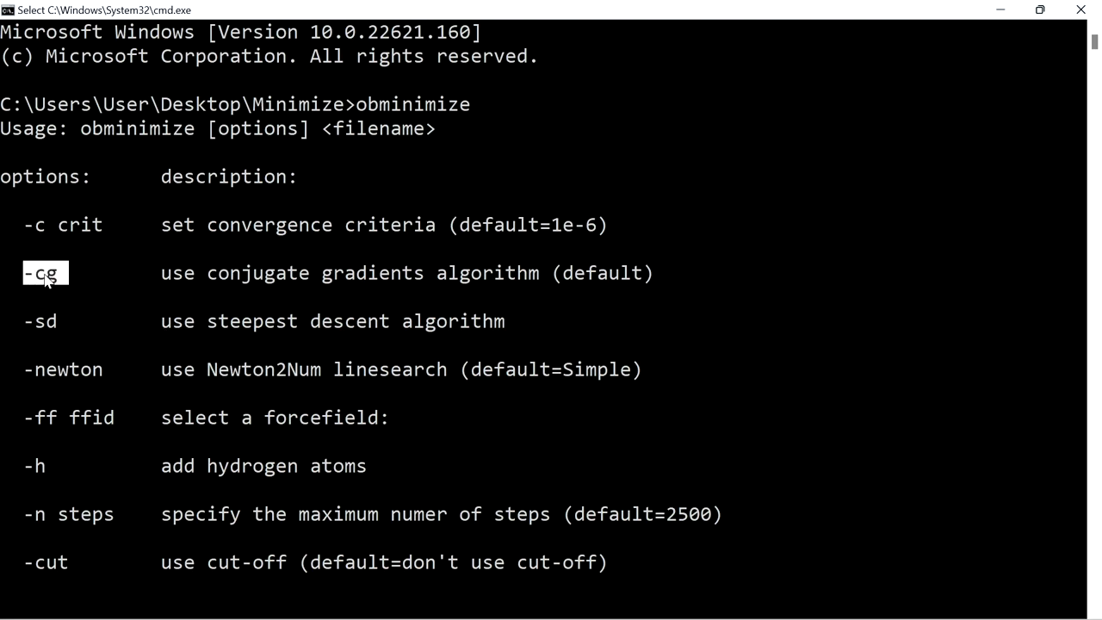
left_click(32, 334)
double_click(38, 321)
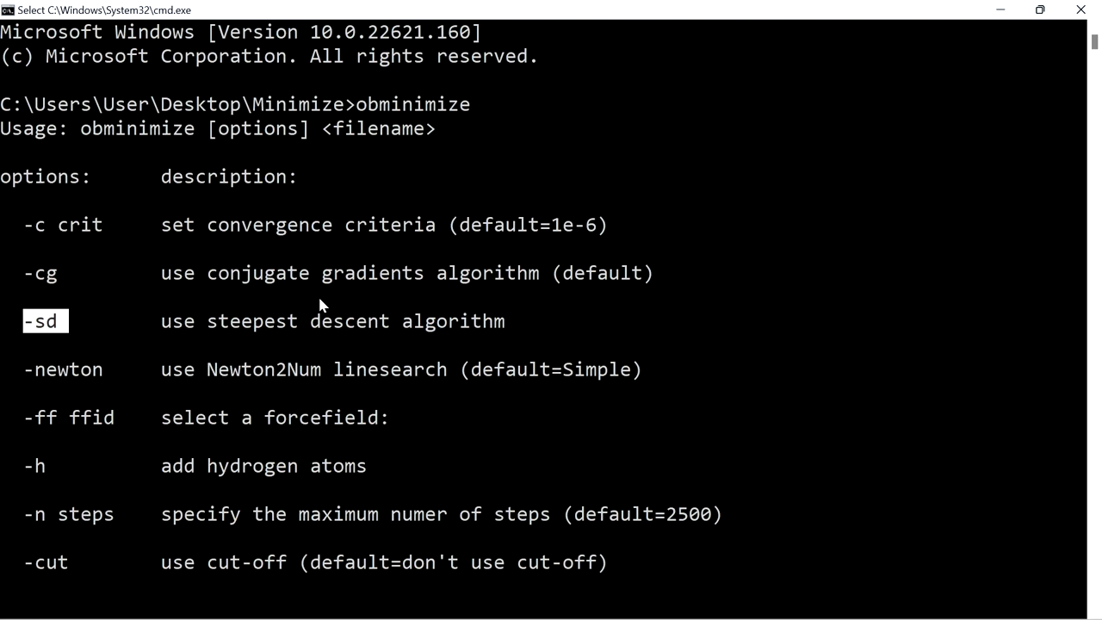
left_click(213, 273)
left_click_drag(213, 275, 653, 274)
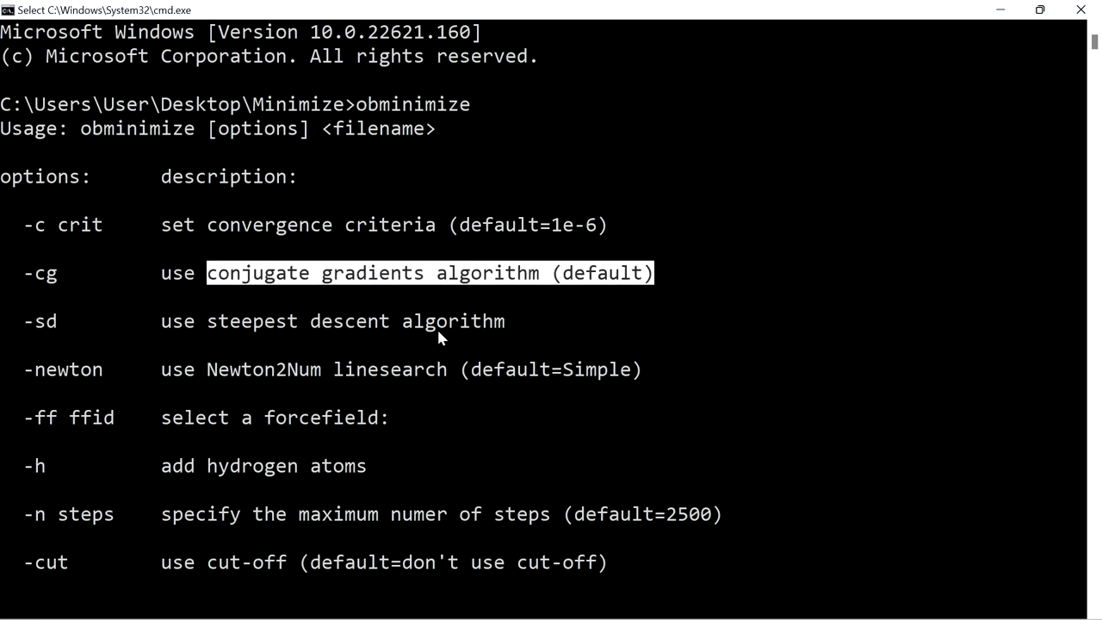
scroll(438, 332, "down", 2)
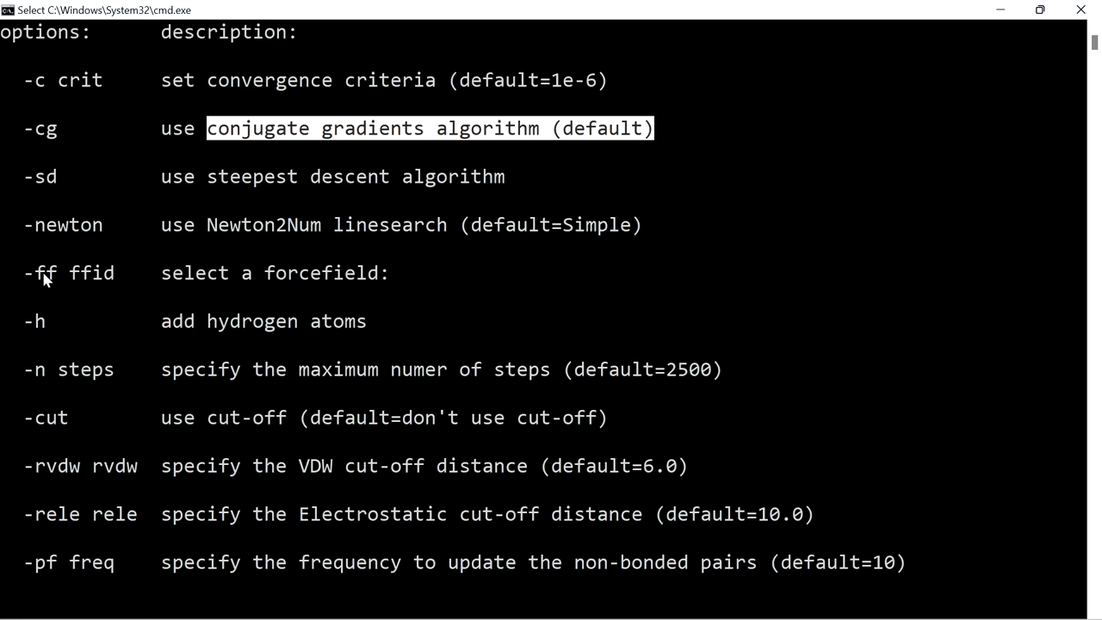
Highlight the -ff, -h, -n and -cut options, scrolling down to the force field list
left_click_drag(29, 277, 56, 277)
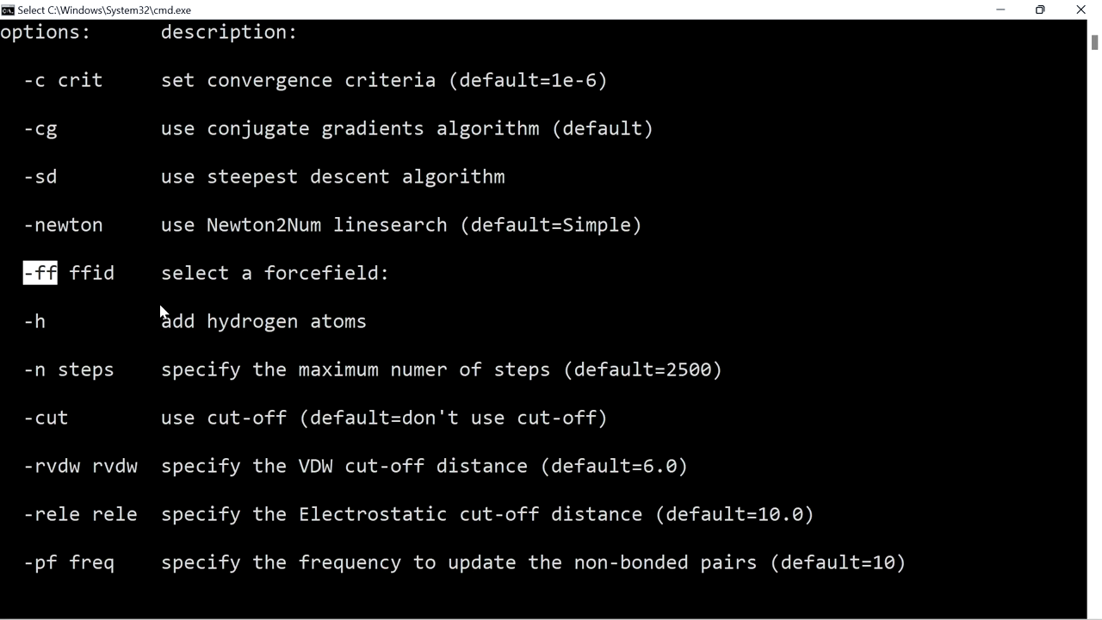
scroll(160, 311, "down", 1)
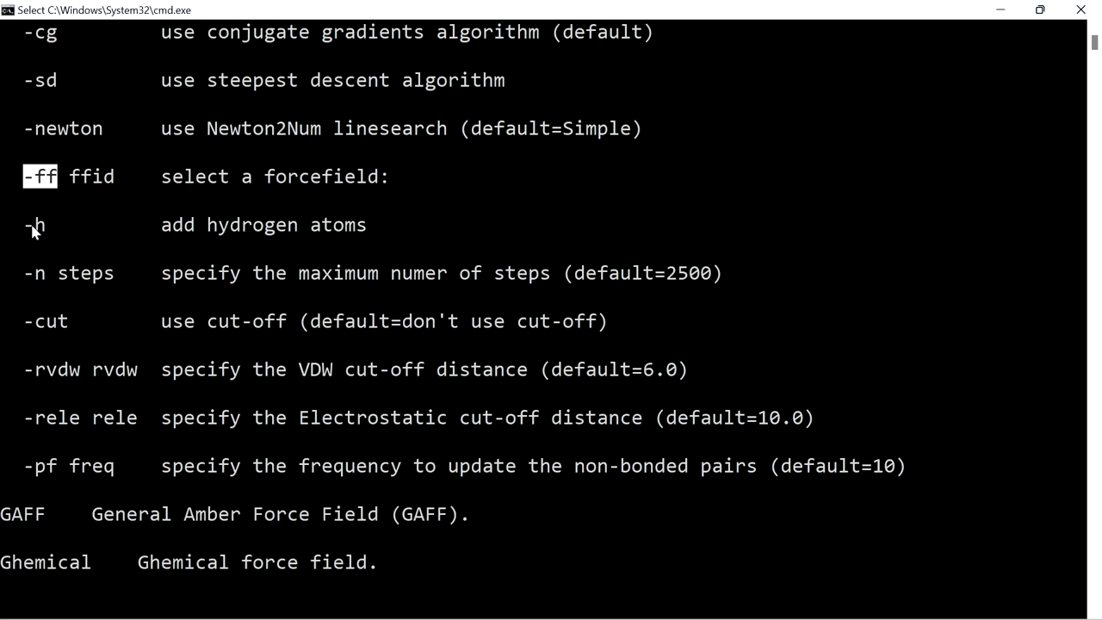
left_click_drag(52, 226, 31, 228)
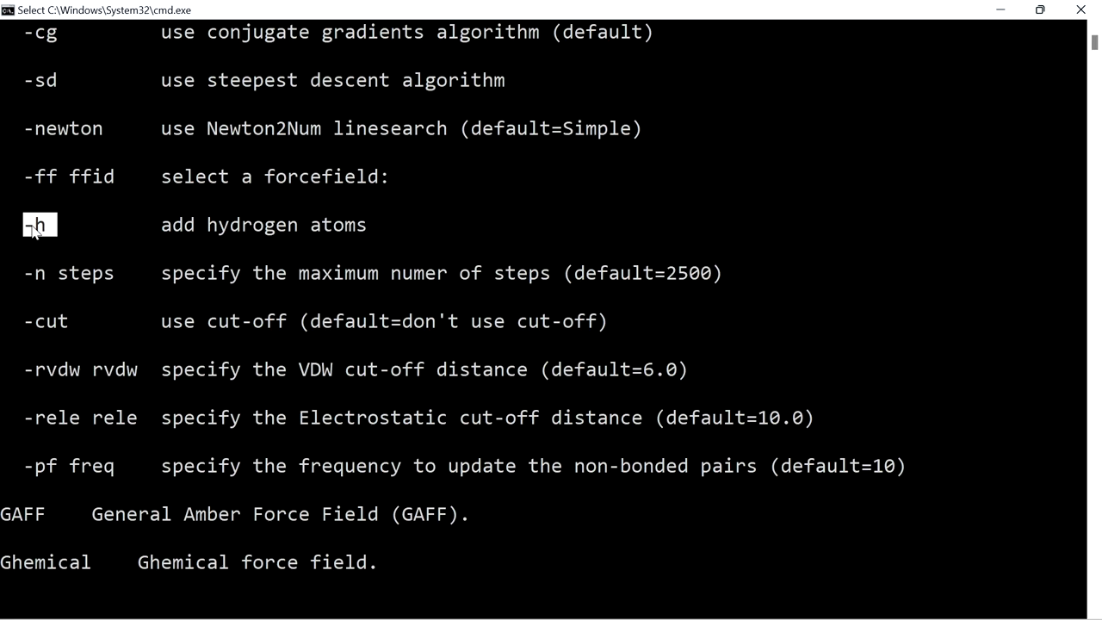
left_click_drag(46, 268, 25, 277)
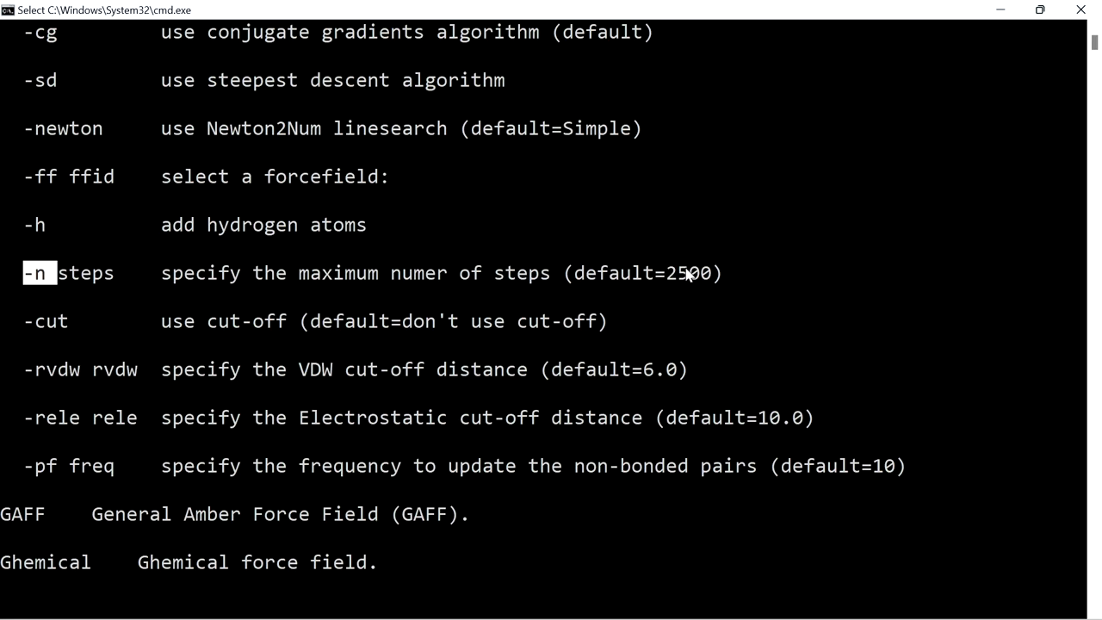
scroll(353, 285, "down", 2)
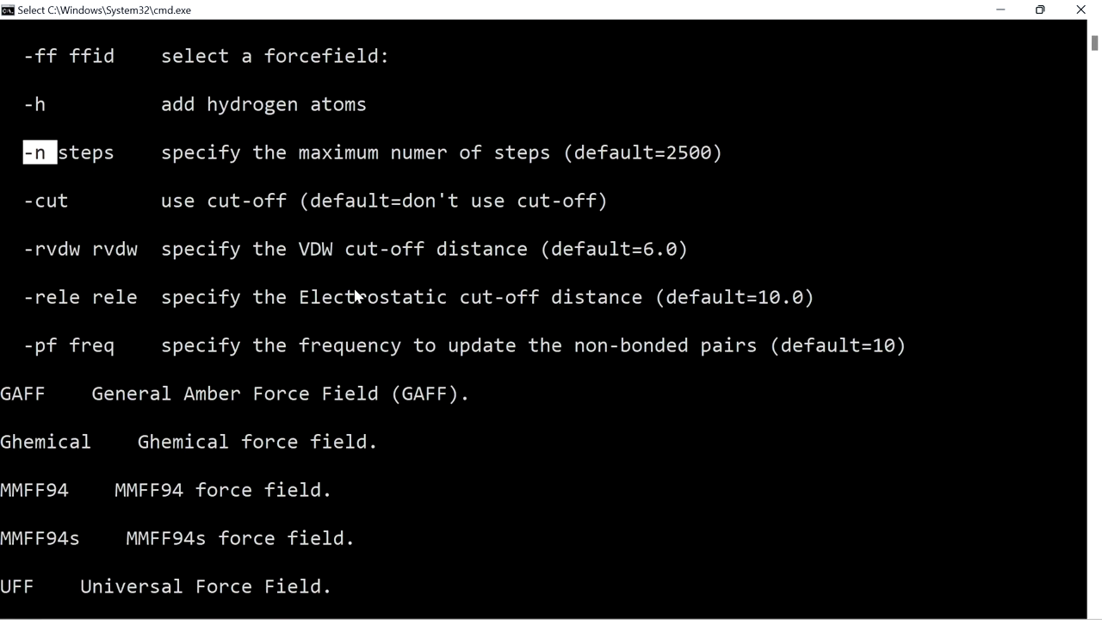
left_click(29, 203)
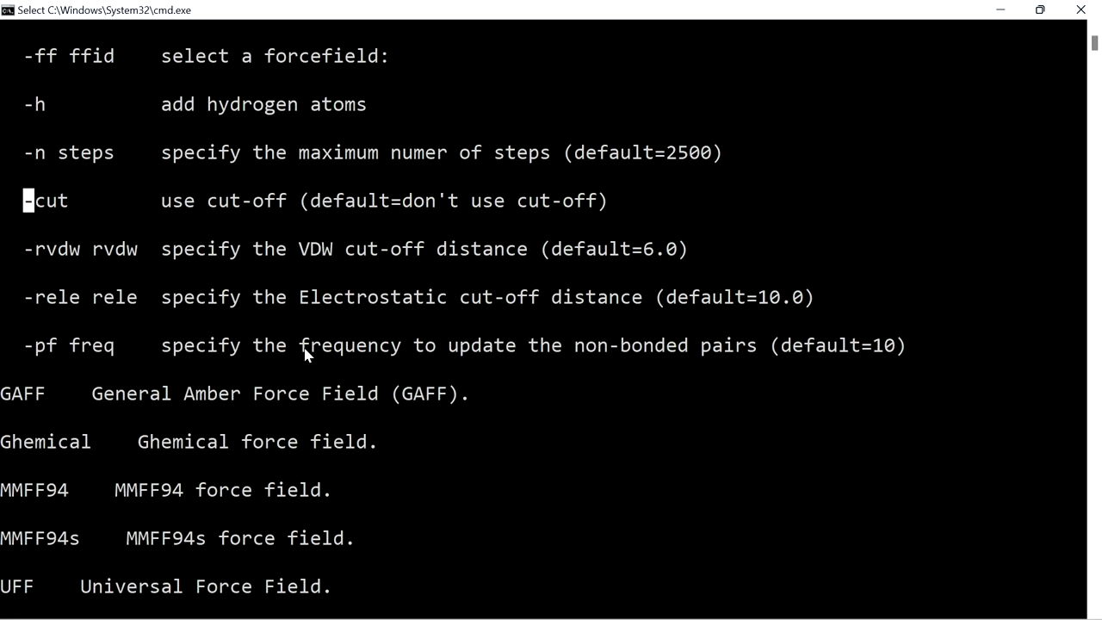
scroll(138, 362, "down", 2)
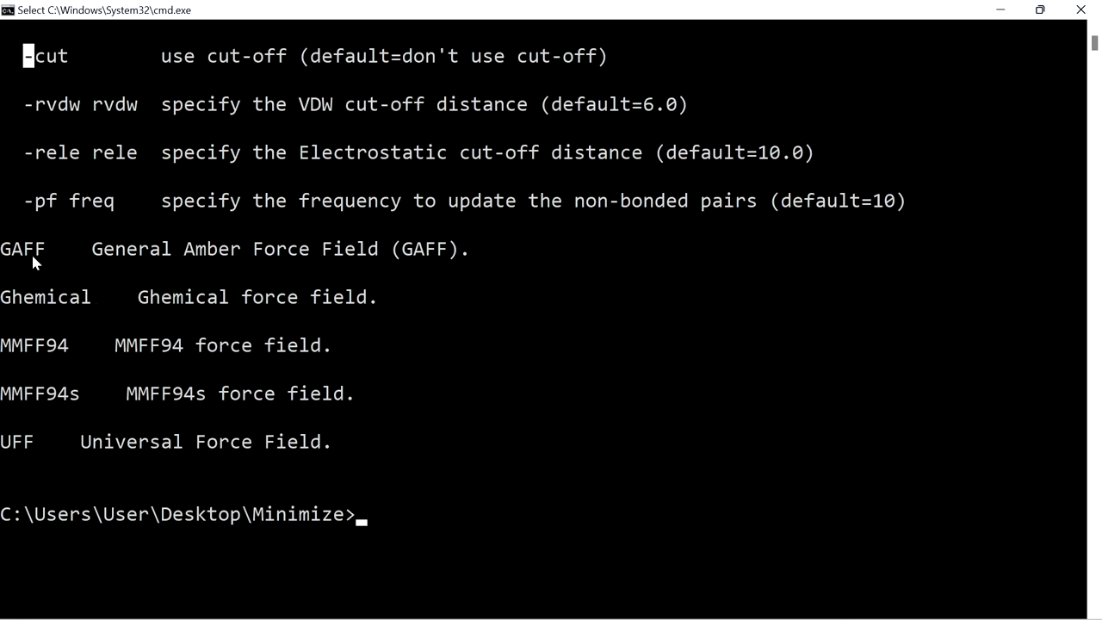
double_click(31, 252)
double_click(45, 300)
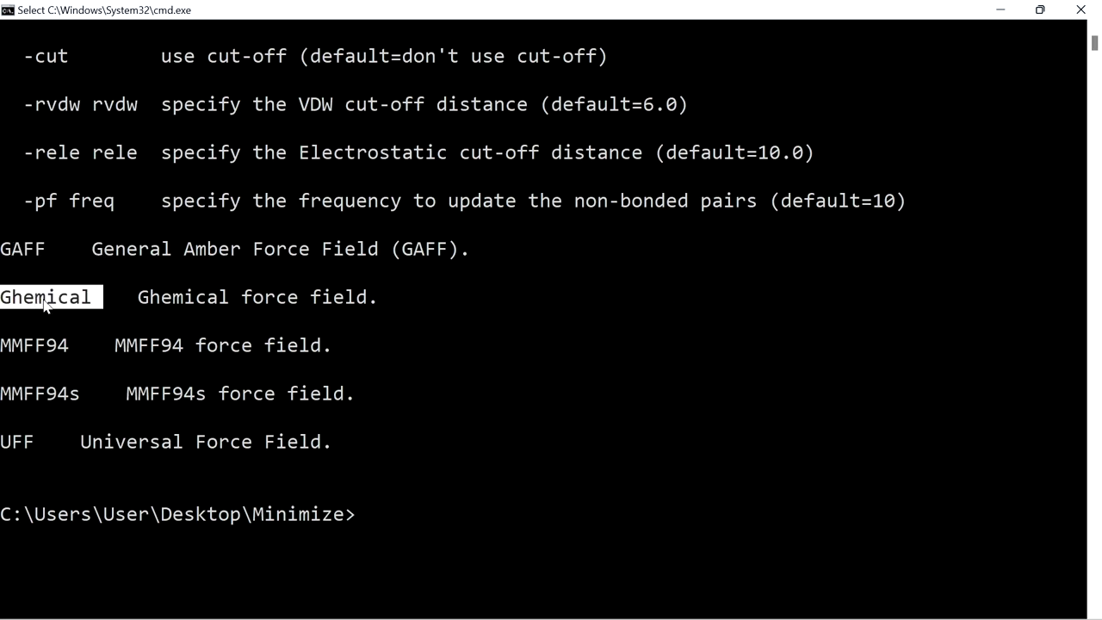
double_click(23, 347)
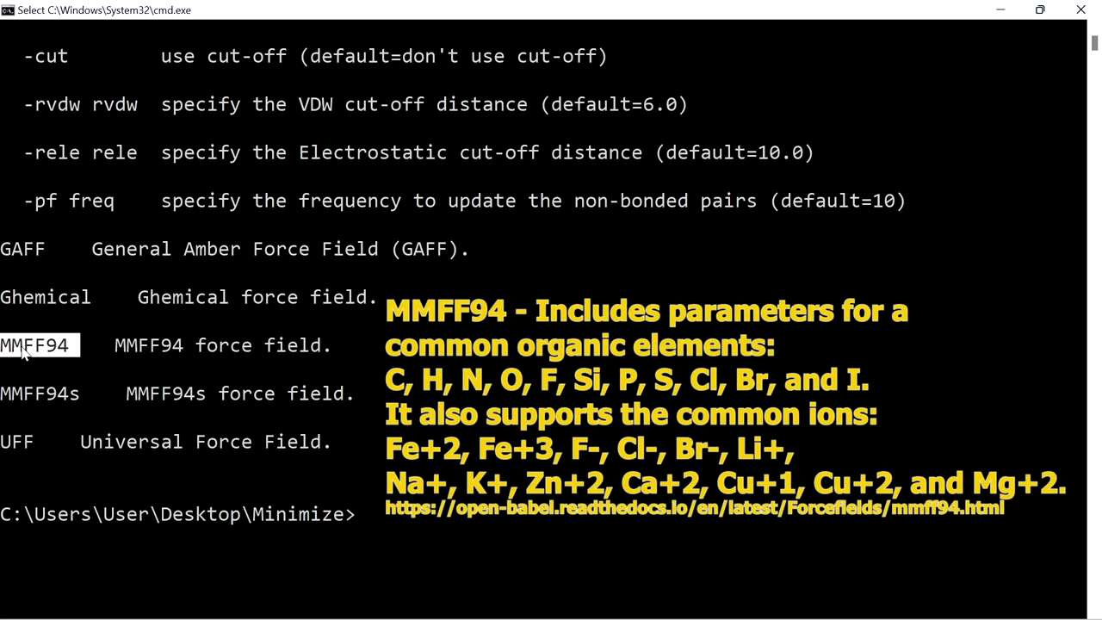
left_click(40, 396)
double_click(41, 396)
double_click(18, 441)
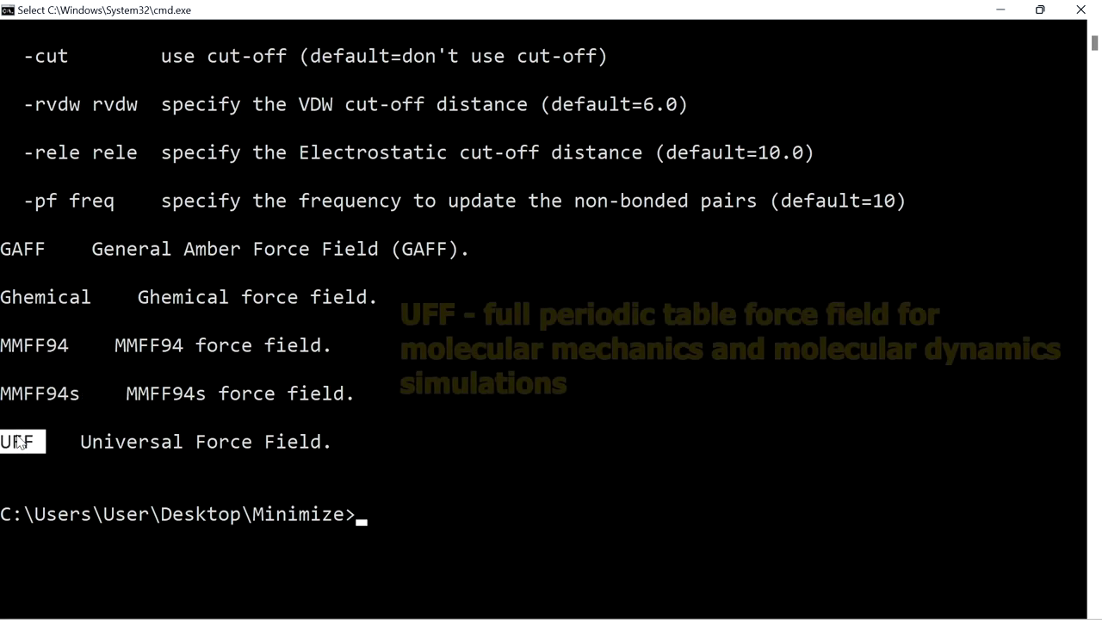
left_click(17, 441)
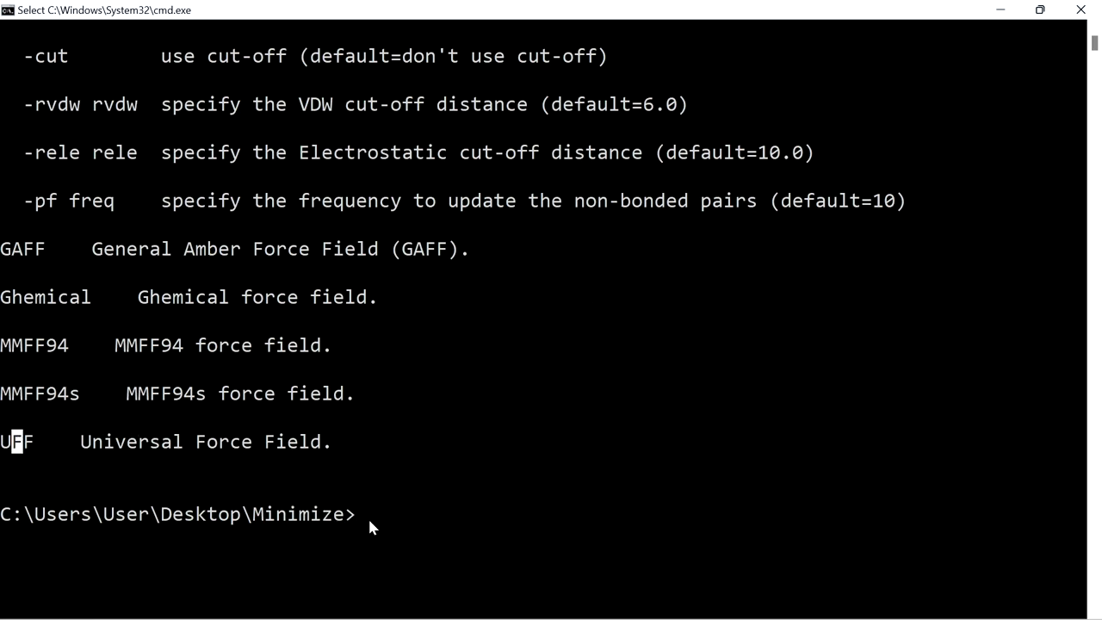
type("ob")
key("BackSpace")
key("BackSpace")
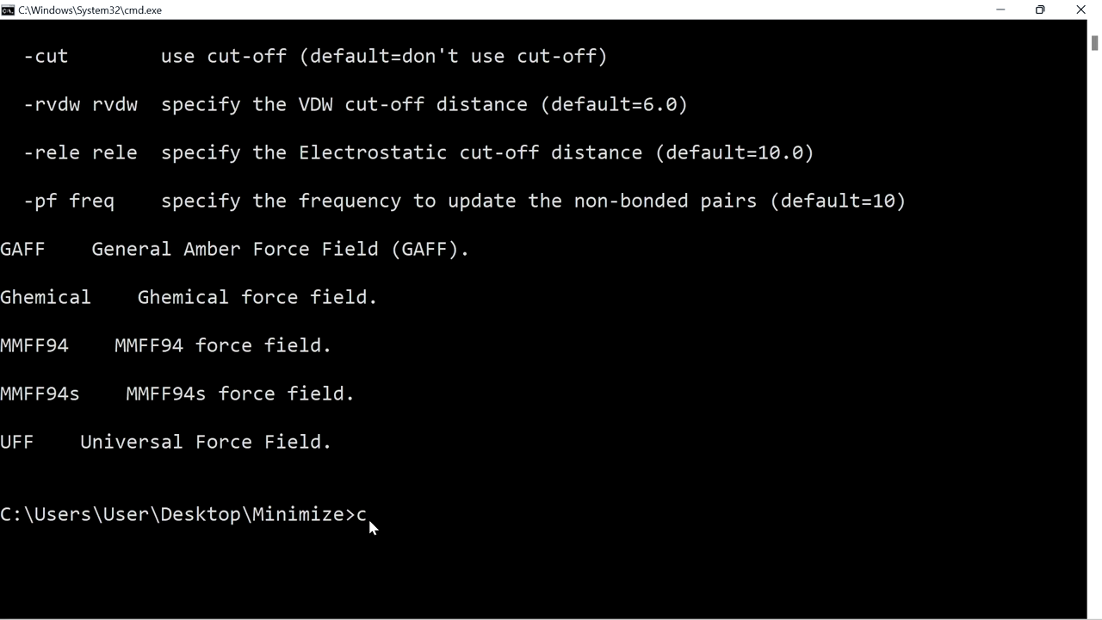
Clear the console and enter obminimize -sd -ff MMFF94 -h molecule-1.mol2 without running it
type("cls")
key("Return")
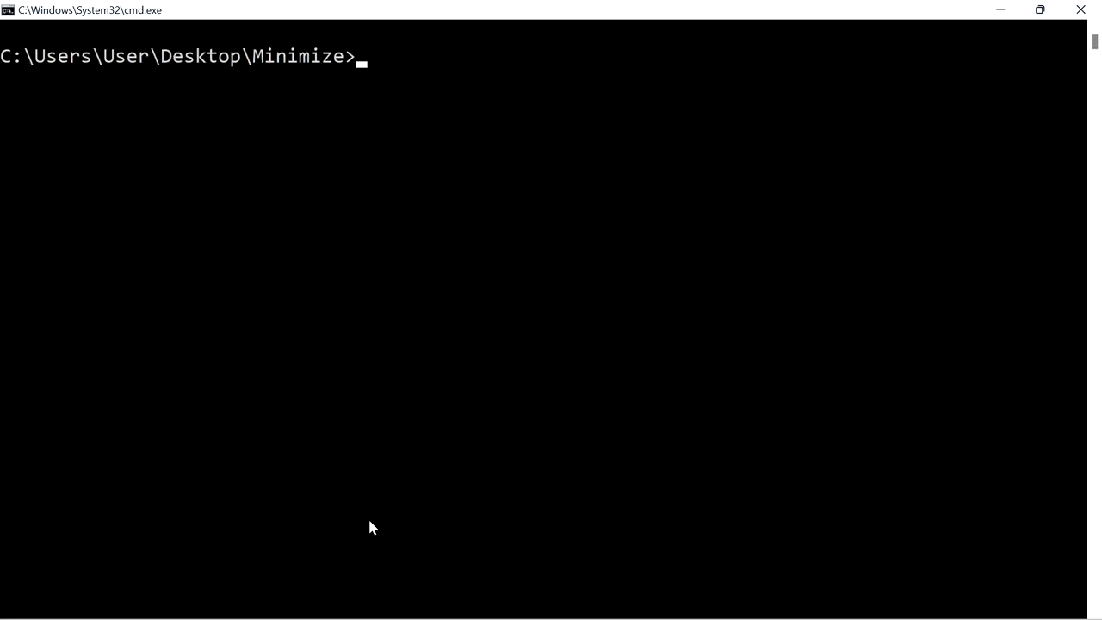
type("obmini")
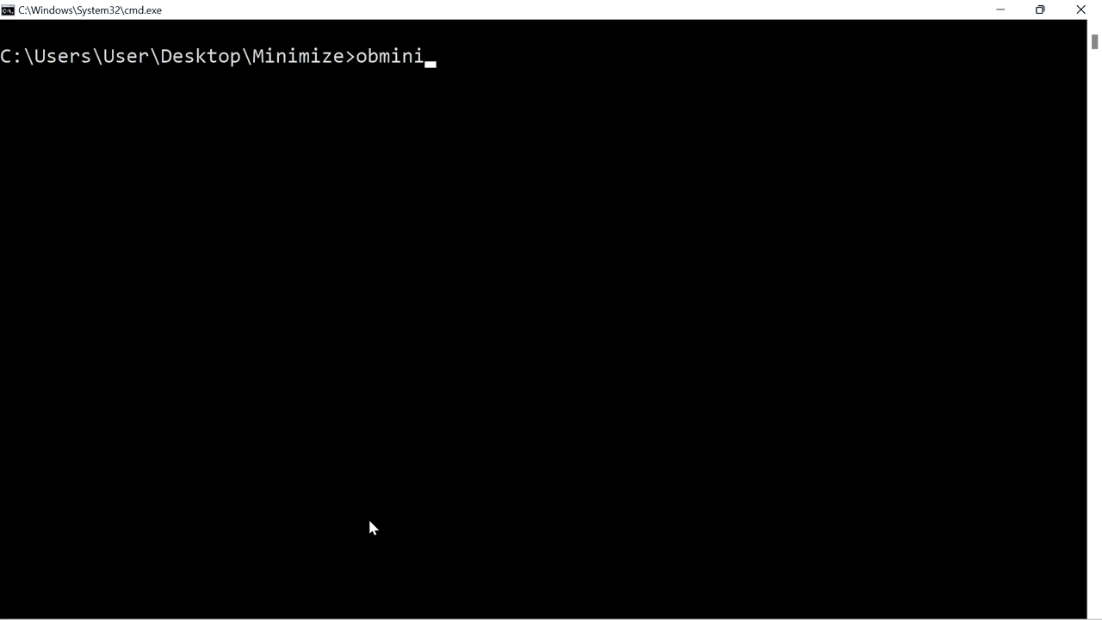
type("mize -sd -")
type("ff")
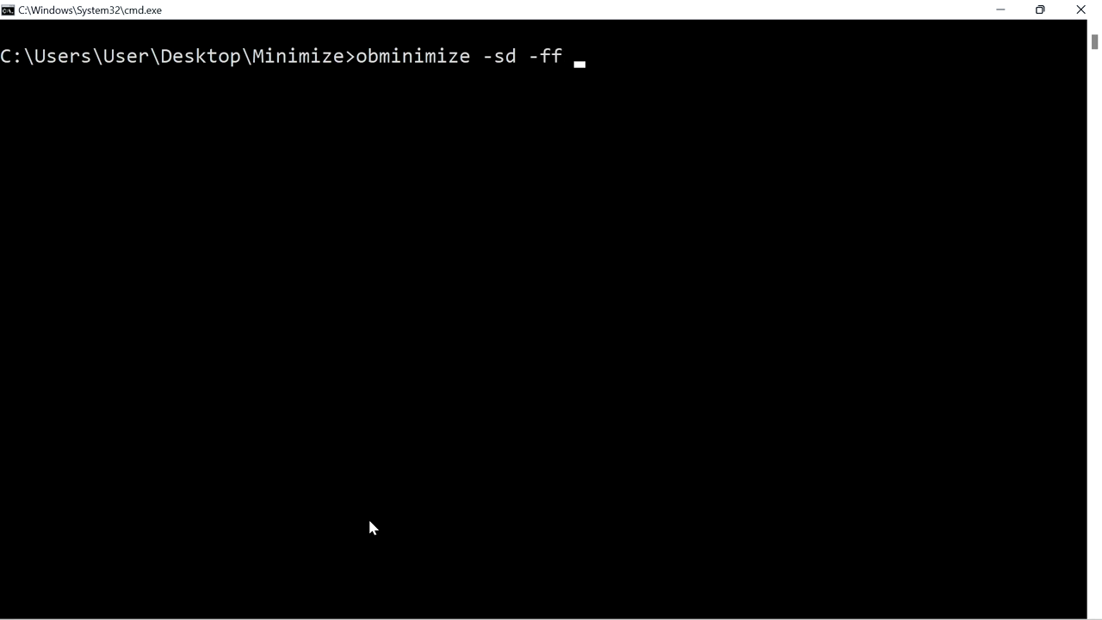
type(" MMFF94")
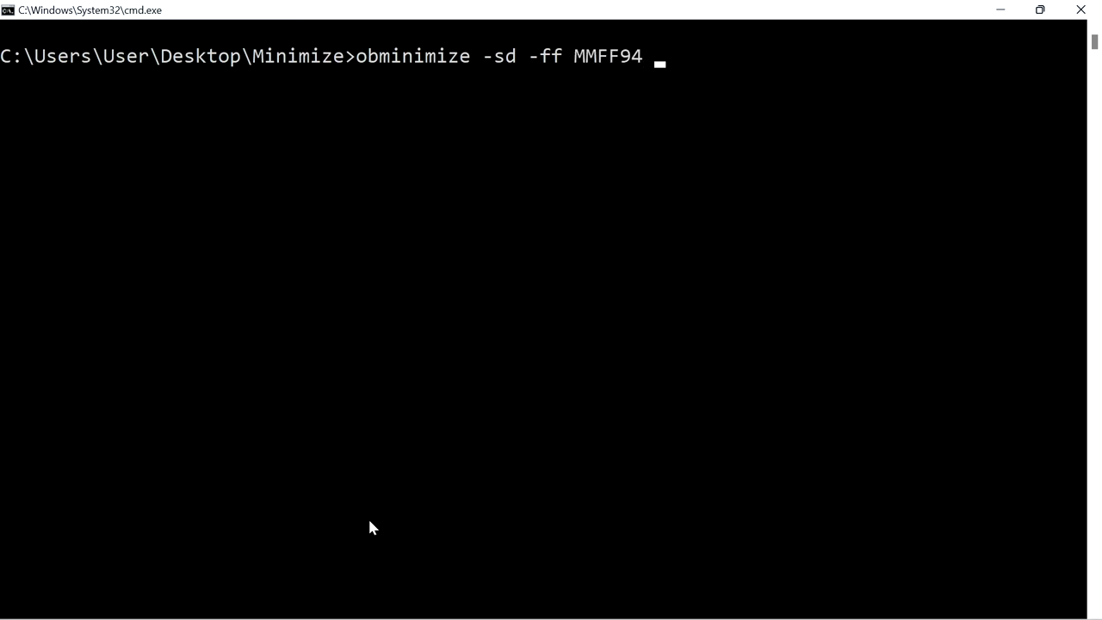
type(" -h mol")
key("Tab")
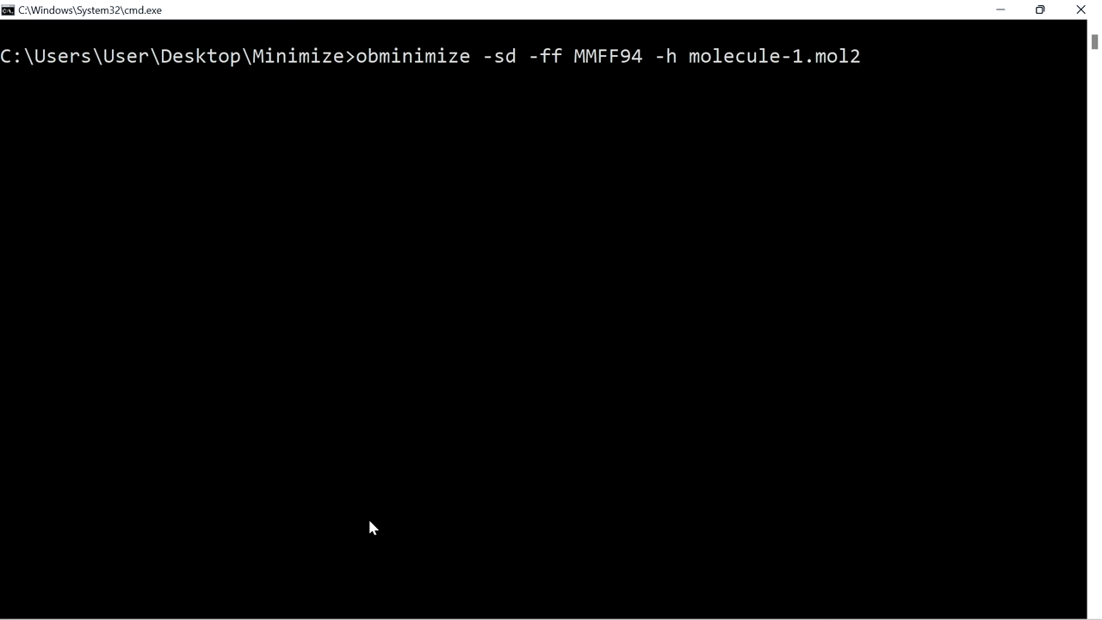
Run the minimization and highlight the converged step 1660 and the output header and atom lines
key("Return")
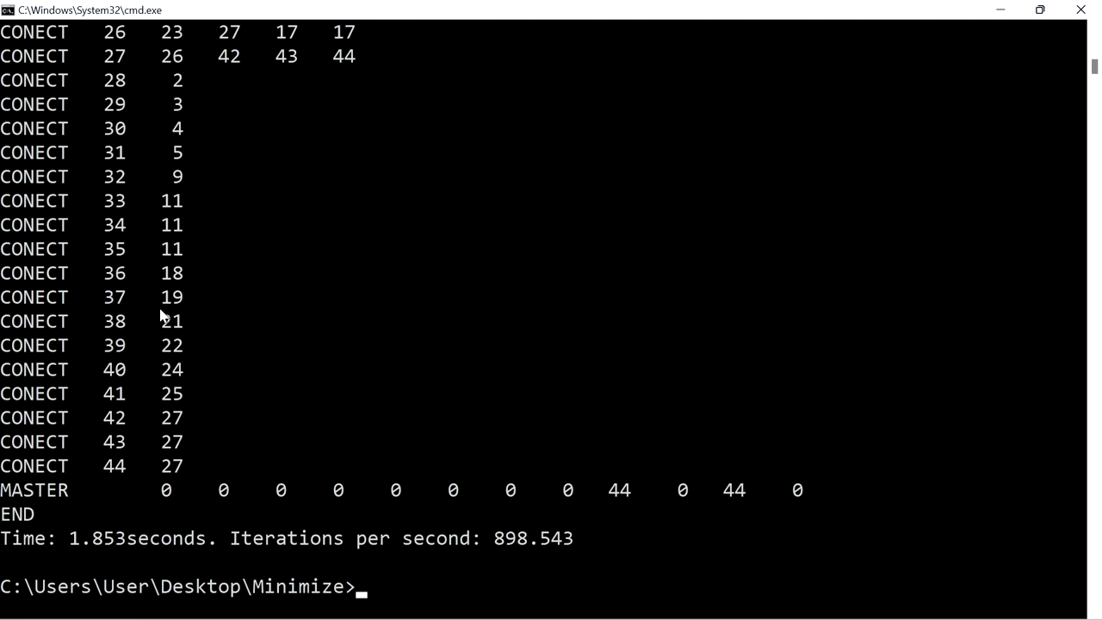
scroll(160, 315, "up", 20)
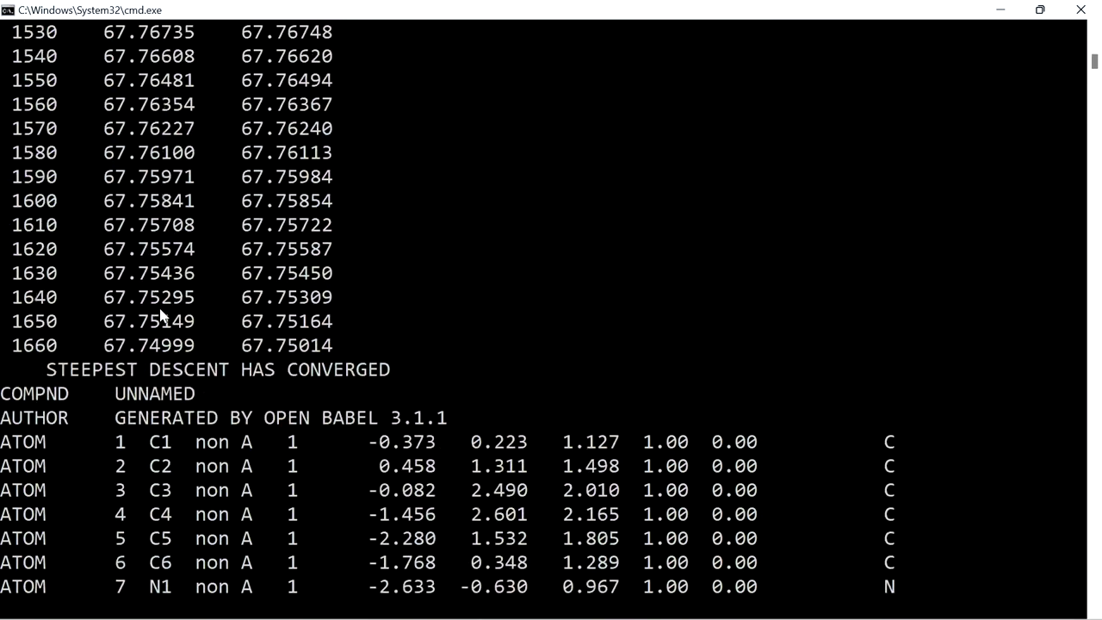
double_click(29, 345)
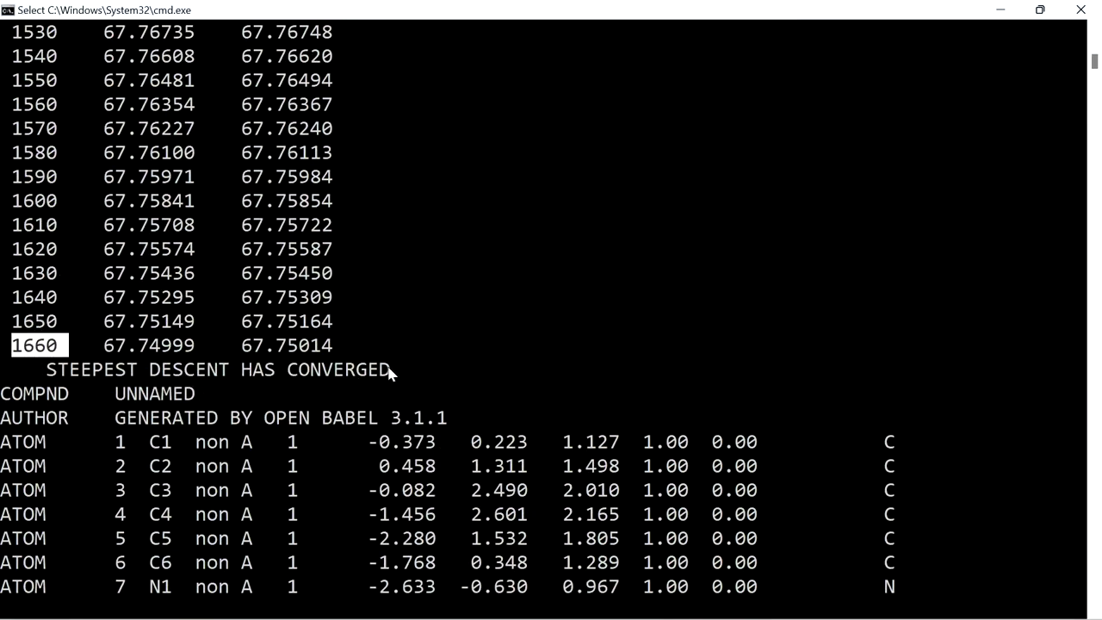
left_click(15, 393)
left_click_drag(15, 398, 940, 513)
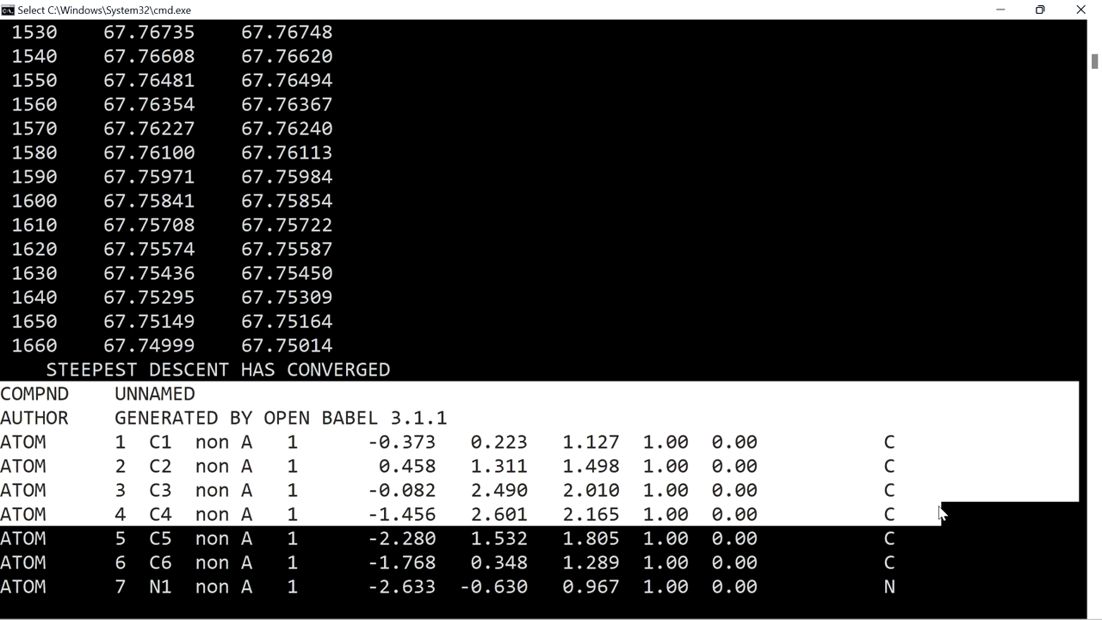
left_click(797, 511)
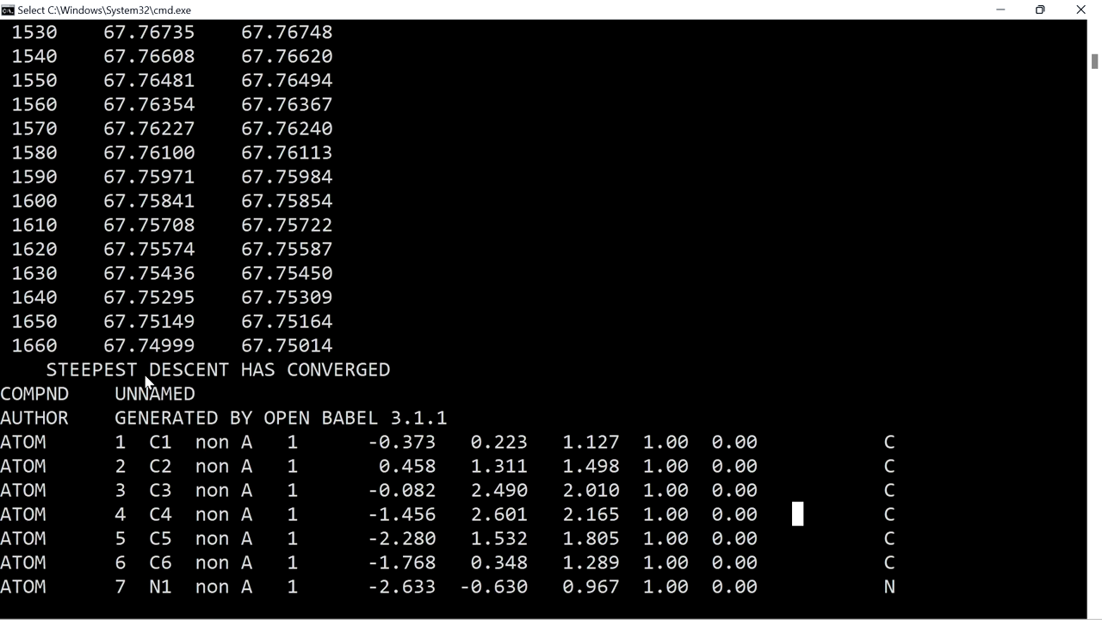
Clear the console with cls and recall the molecule-1.mol2 obminimize command, cursor before -sd
scroll(174, 273, "down", 20)
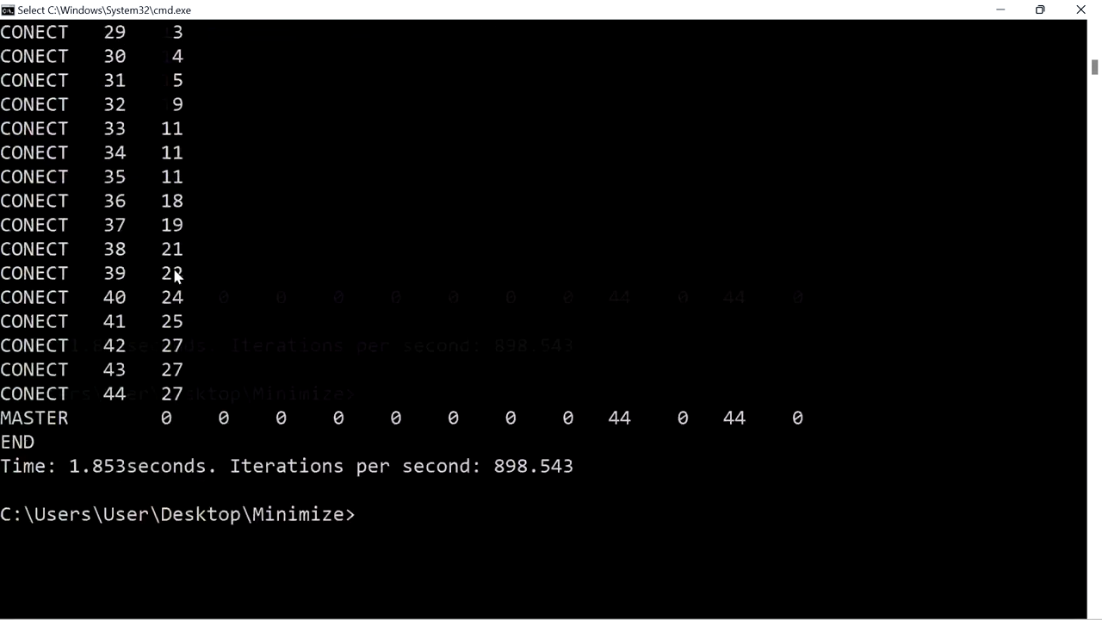
scroll(175, 274, "up", 6)
type("c")
key("BackSpace")
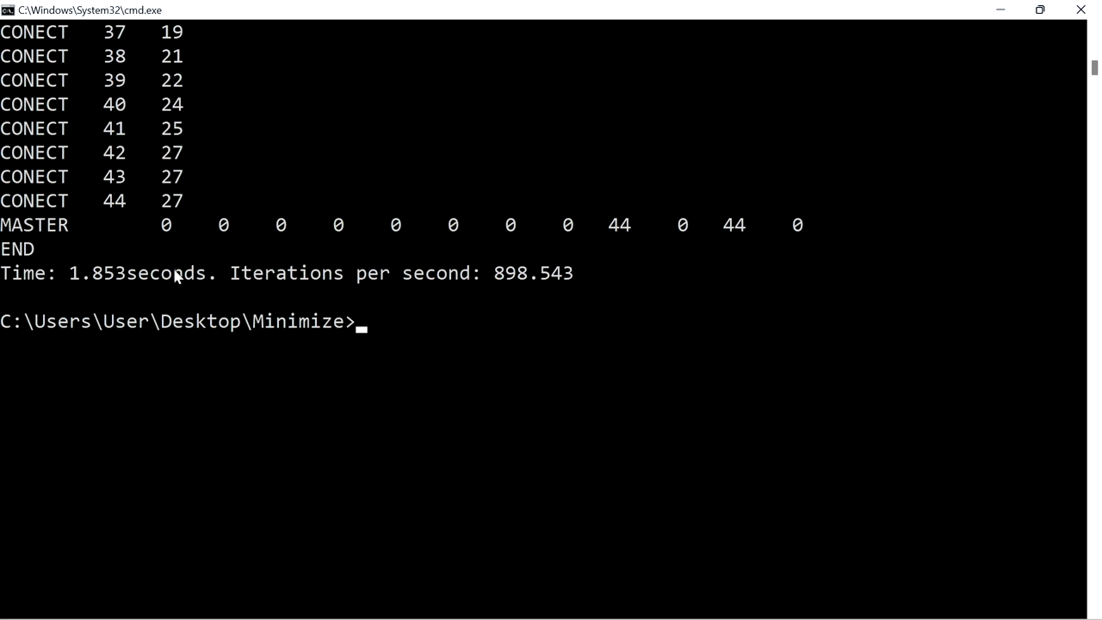
key("Up")
key("Up")
key("Return")
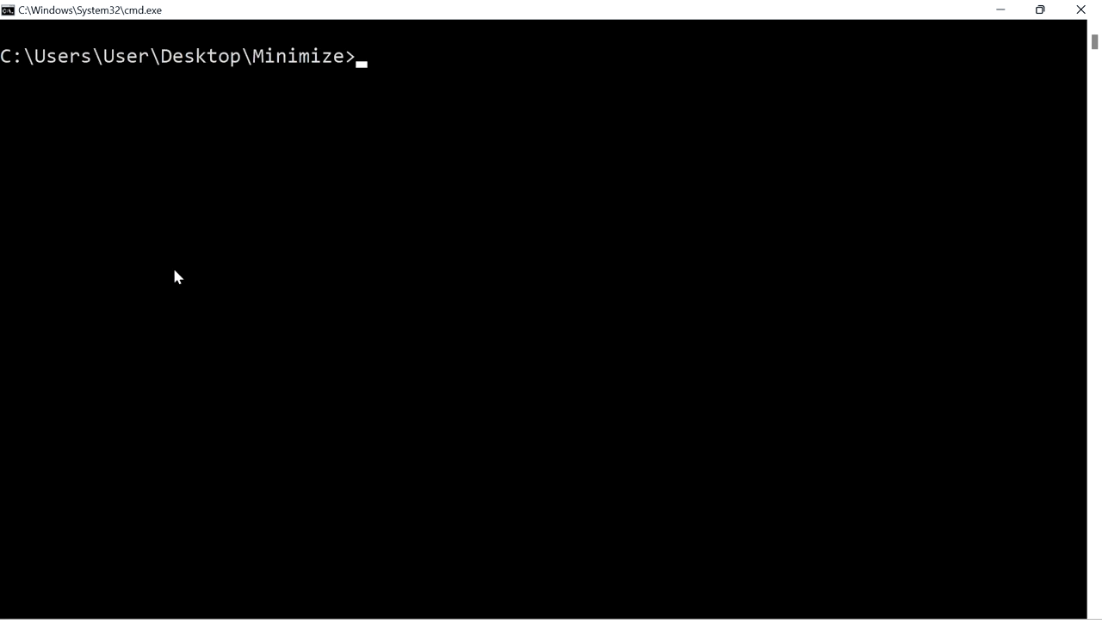
key("Up")
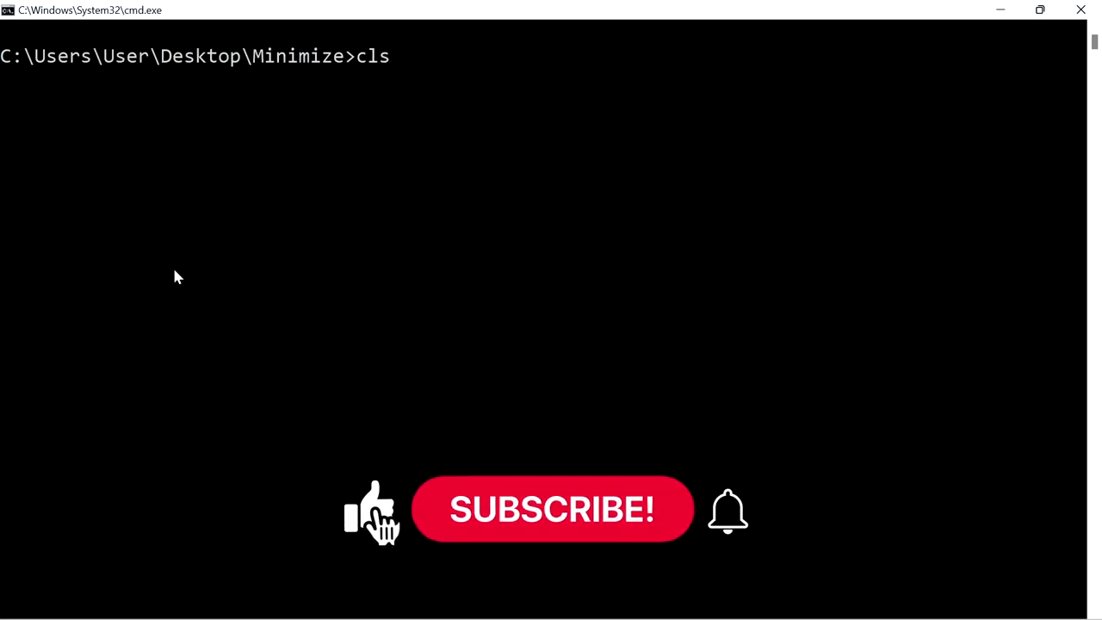
key("Up")
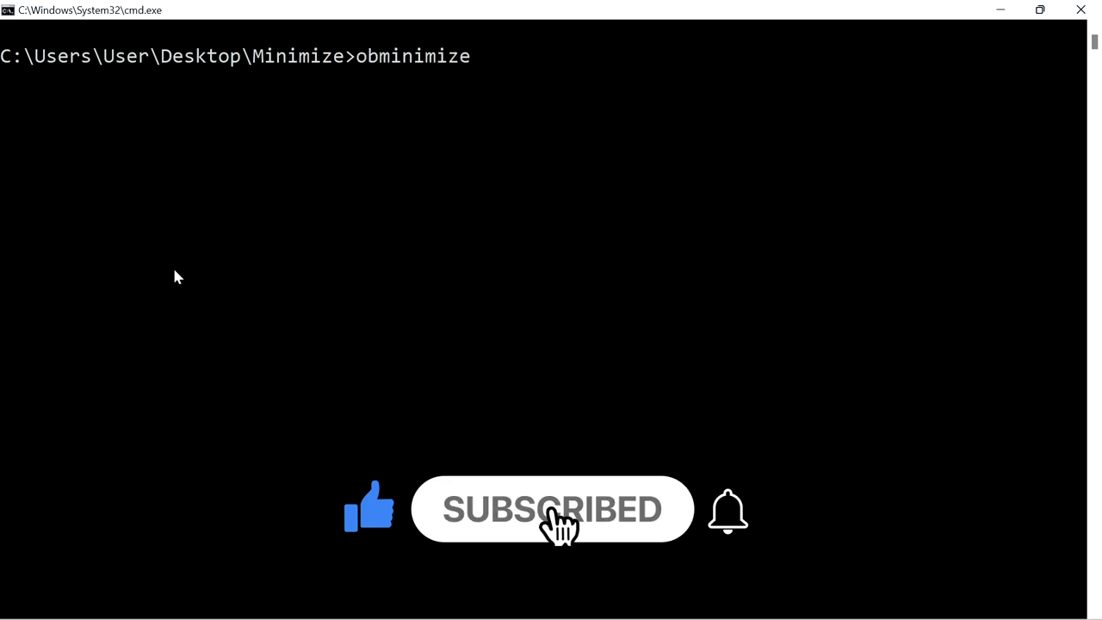
key("Down")
key("Up")
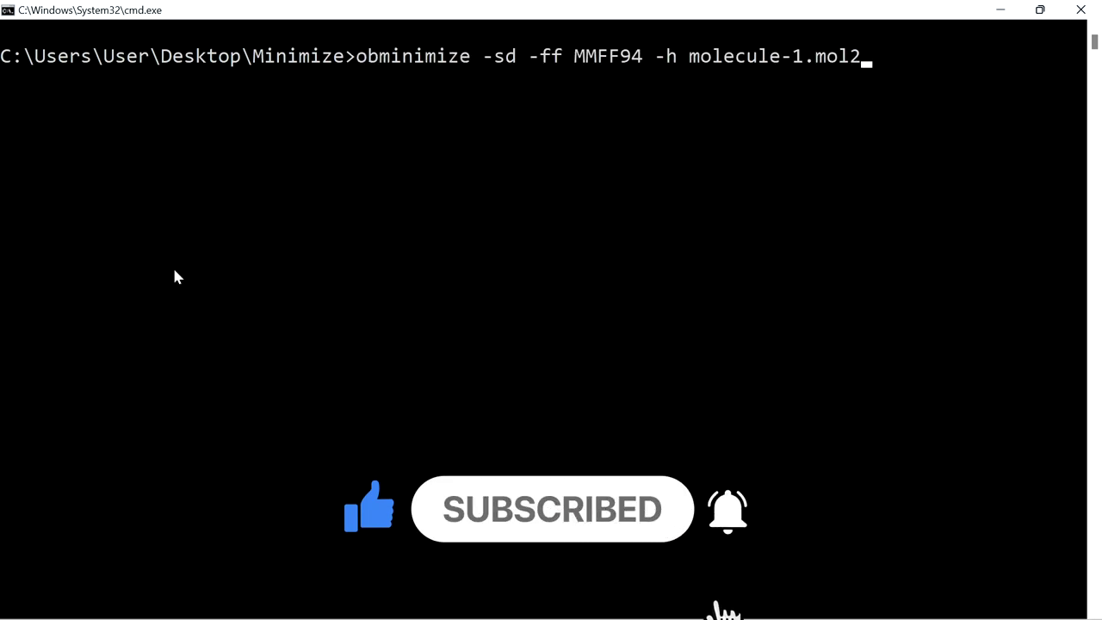
key("Left")
key("Left")
key("Left")
key("Left")
key("Left")
key("Left")
key("Left")
key("Left")
key("Left")
key("Left")
key("Left")
key("Left")
key("Left")
key("Left")
key("Left")
key("Left")
key("Left")
key("Left")
key("Left")
key("Left")
key("Left")
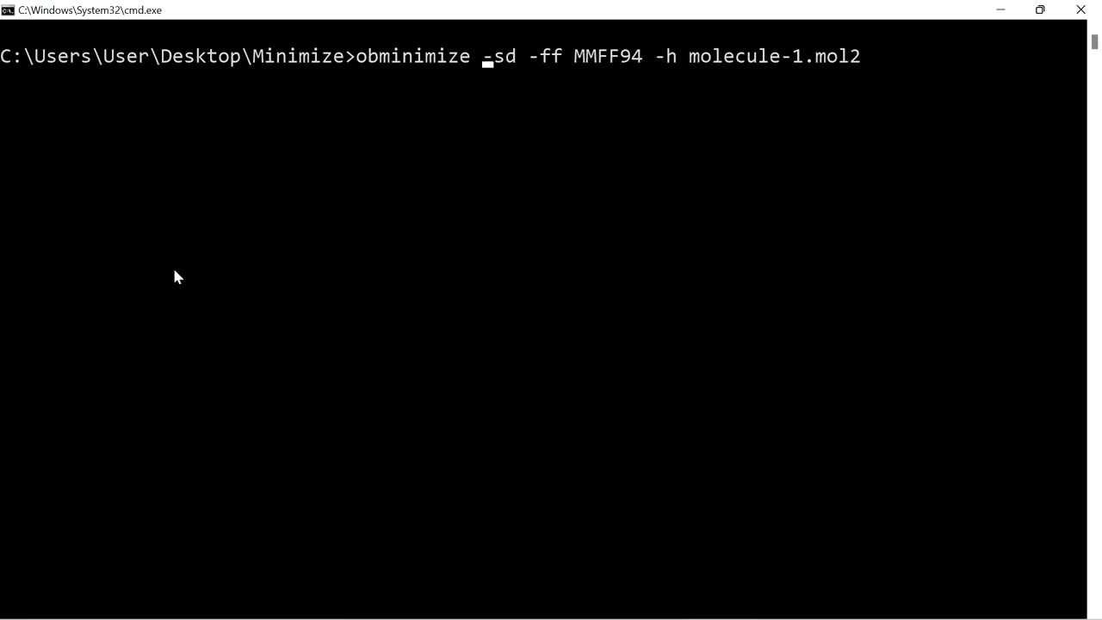
Edit the command to obminimize -o pdb -sd -ff MMFF94 -h molecule-1.mol2 > molecule-1-out.pdb
type("-o pdb -")
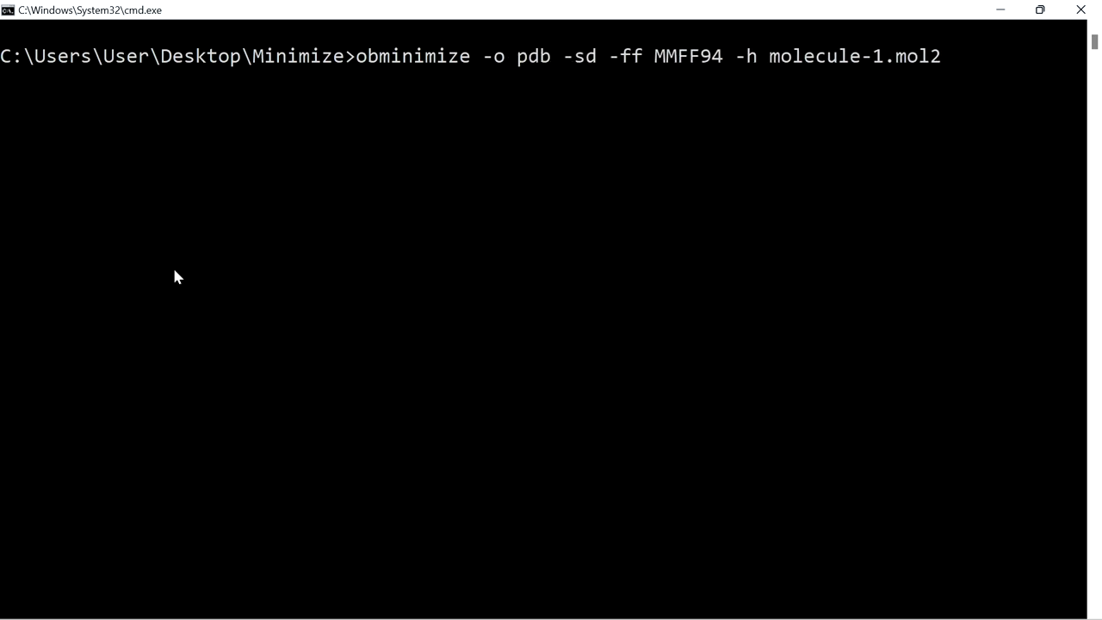
key("End")
type("> mo")
key("Tab")
key("BackSpace")
key("BackSpace")
key("BackSpace")
key("BackSpace")
key("BackSpace")
type("-out.pdb")
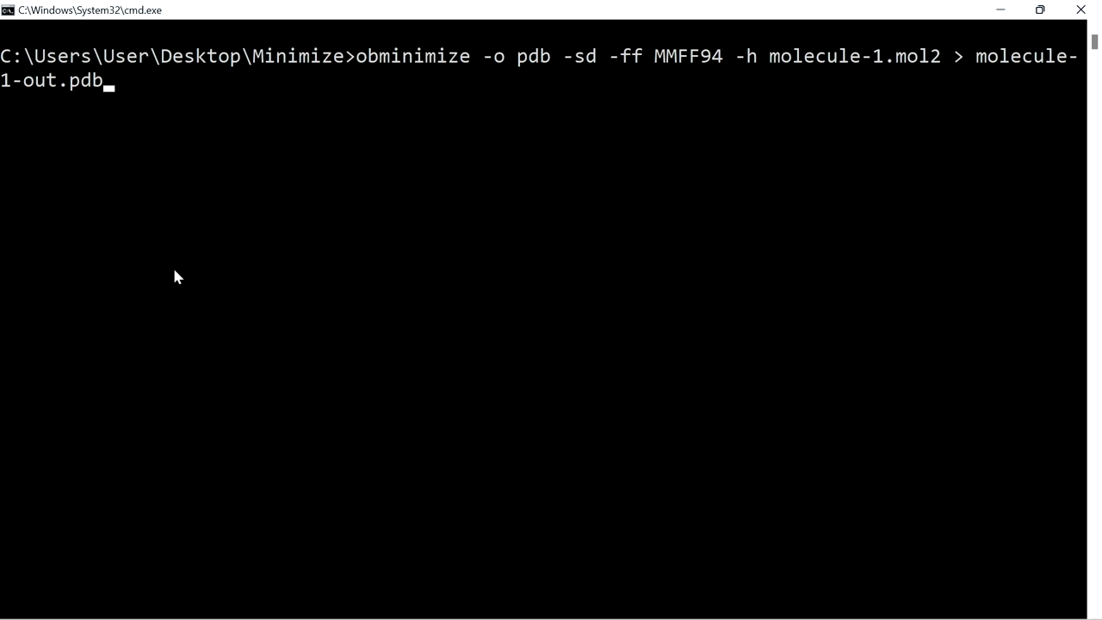
Highlight the -o pdb option and the > redirection symbol, then run the command
left_click_drag(481, 57, 551, 58)
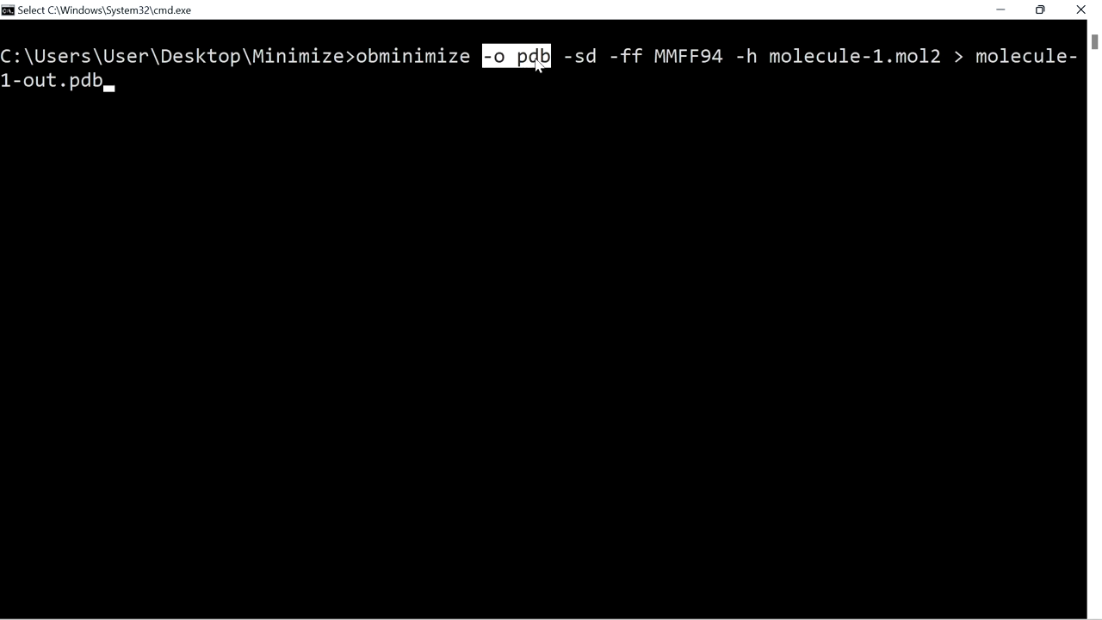
left_click(958, 57)
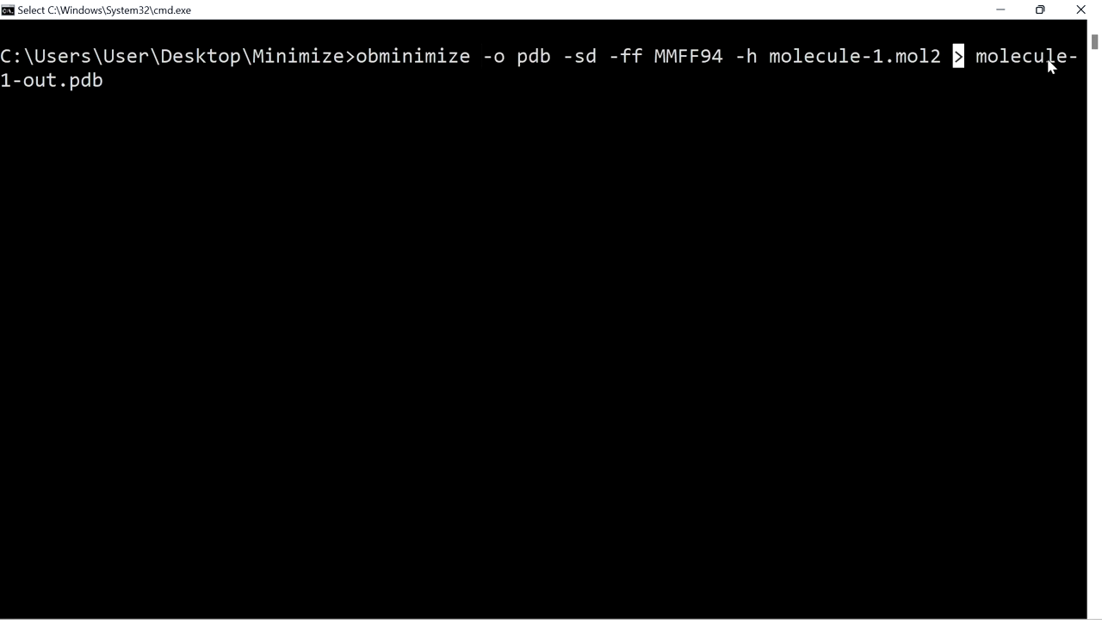
key("Escape")
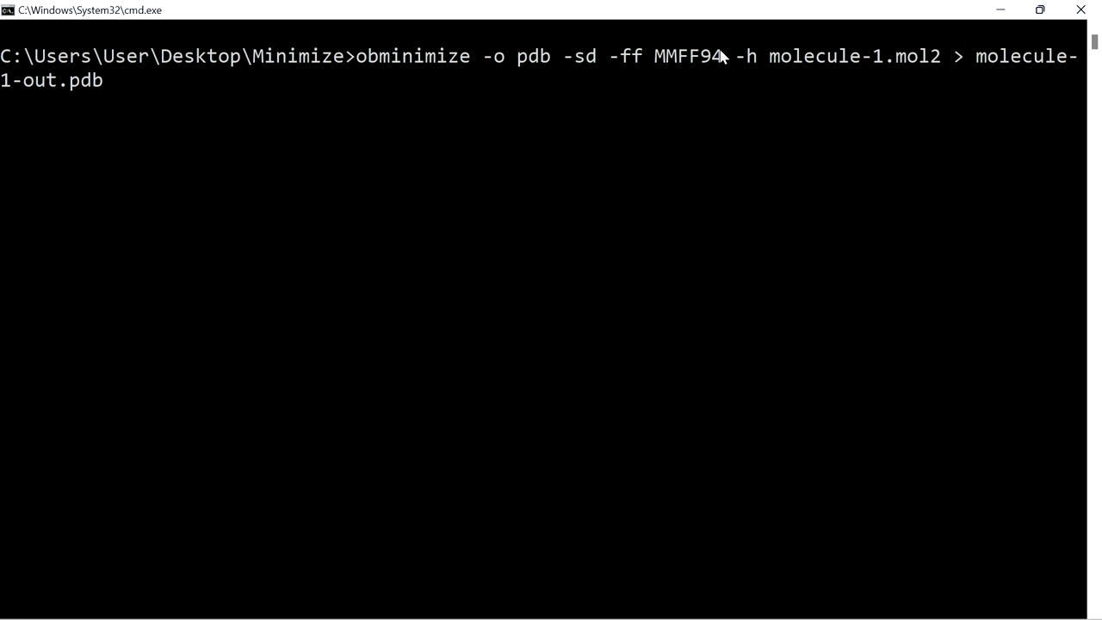
key("Return")
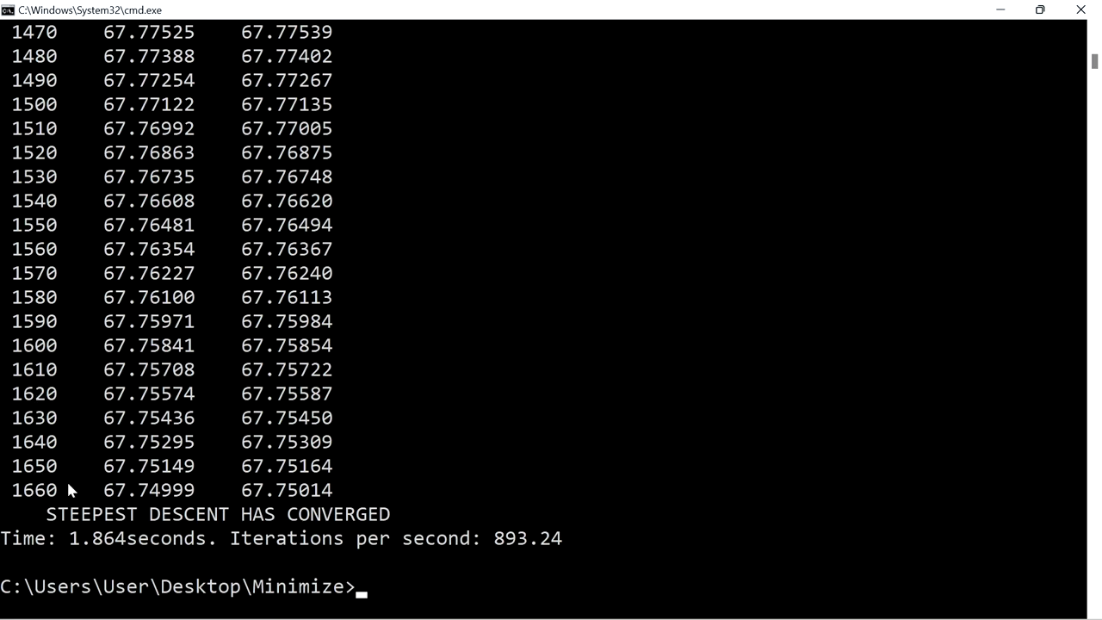
Confirm convergence at step 1660, then switch to the Minimize folder window
double_click(34, 490)
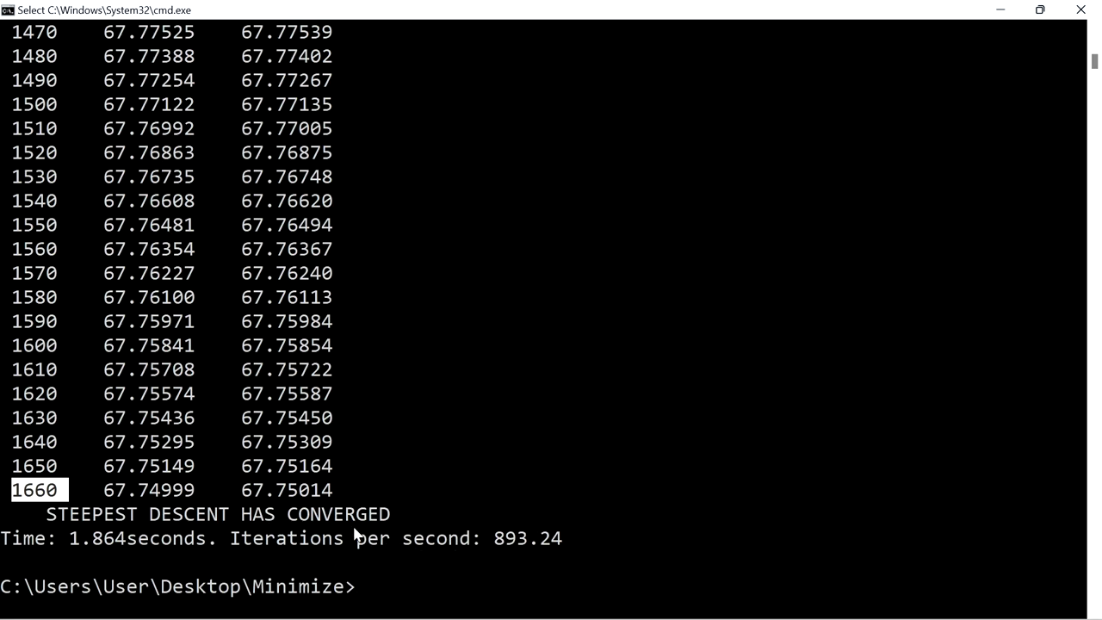
key("alt+Tab")
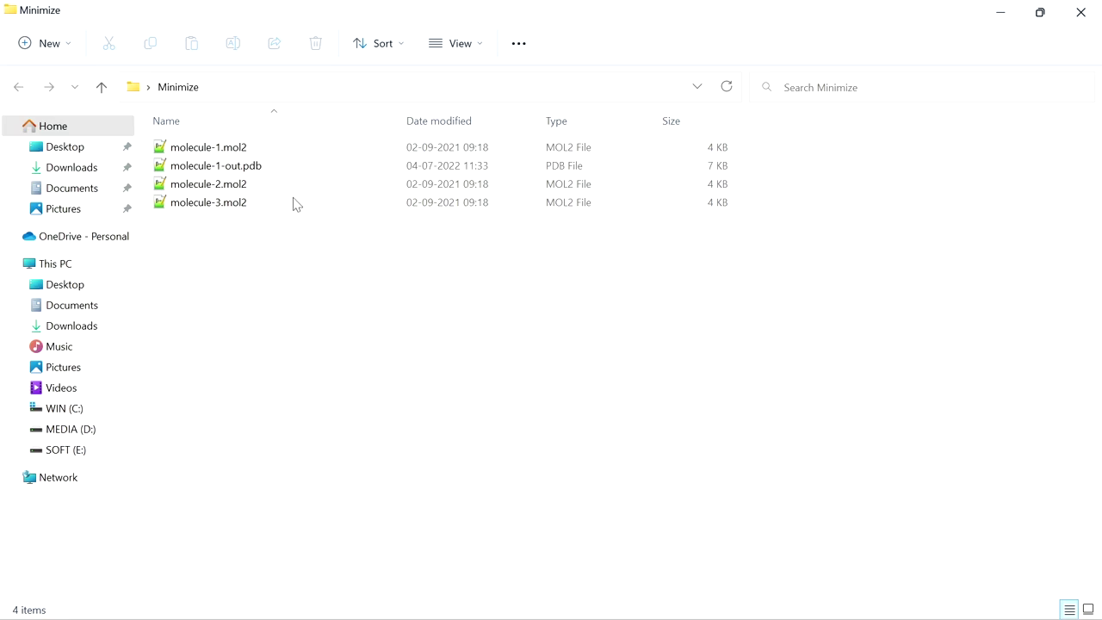
View molecule-1-out.pdb's ATOM records in Notepad++, then close it and return to Command Prompt
left_click(260, 168)
double_click(260, 168)
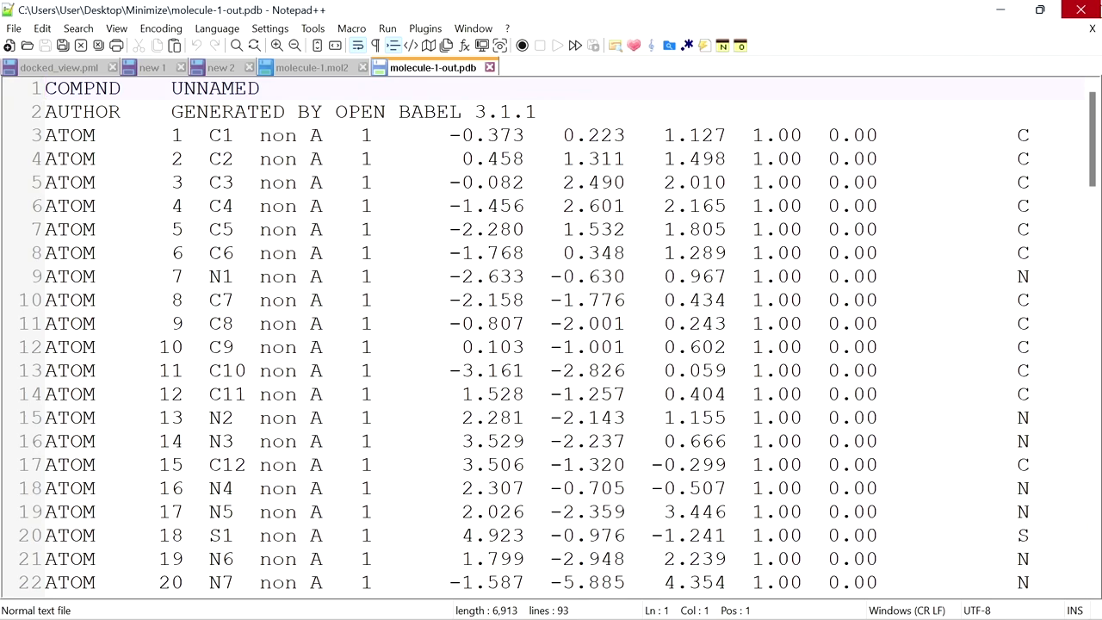
left_click(1080, 9)
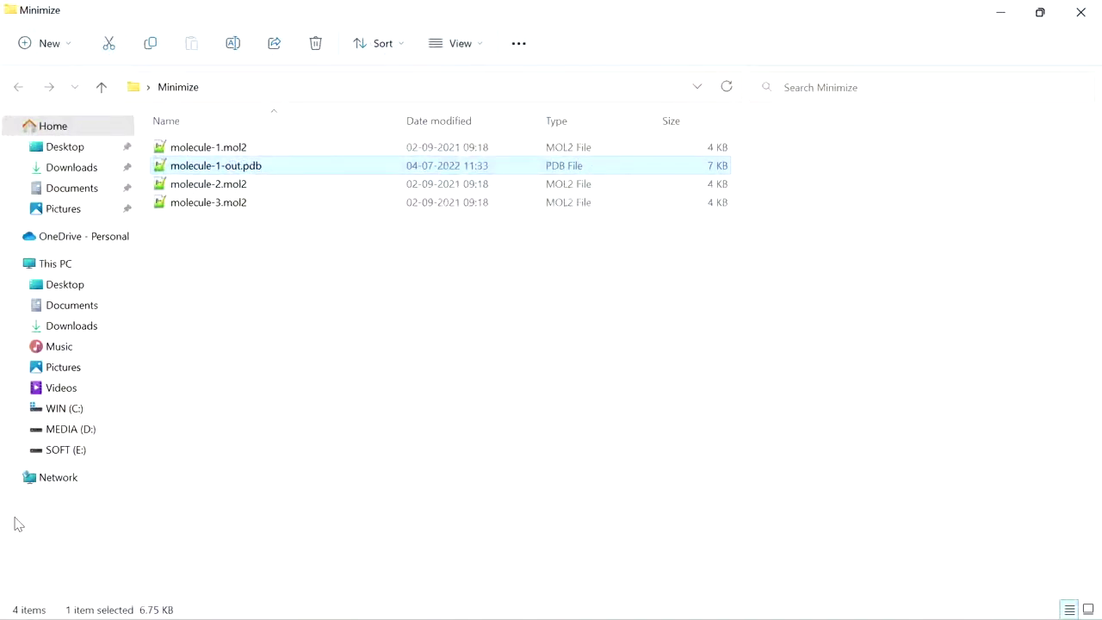
left_click(141, 598)
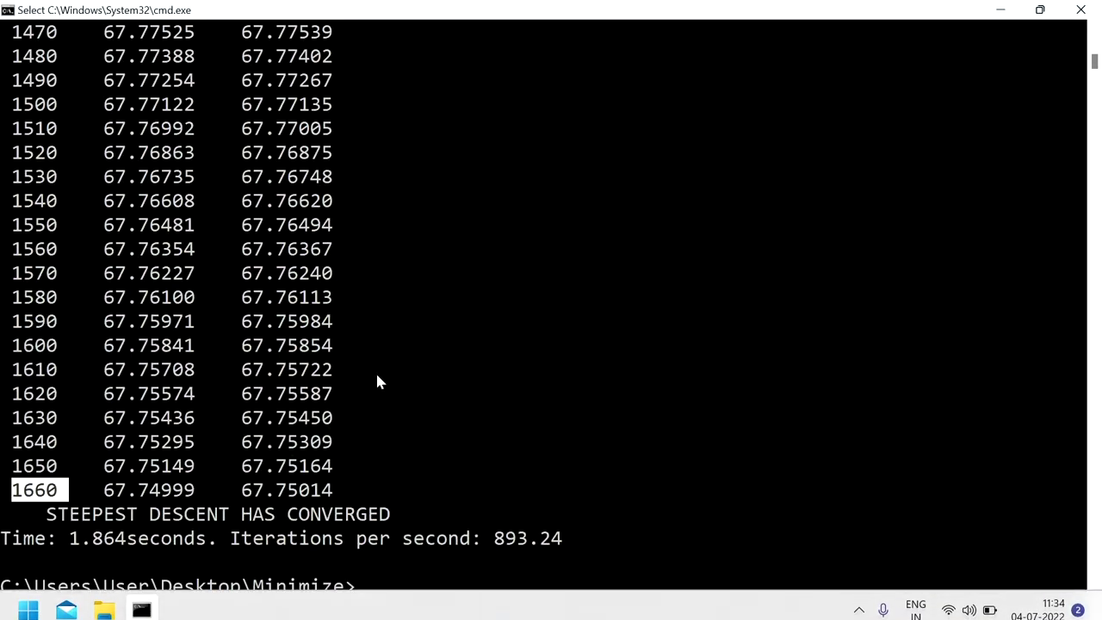
Clear the console with cls and recall the earlier molecule-1 obminimize command
left_click(362, 586)
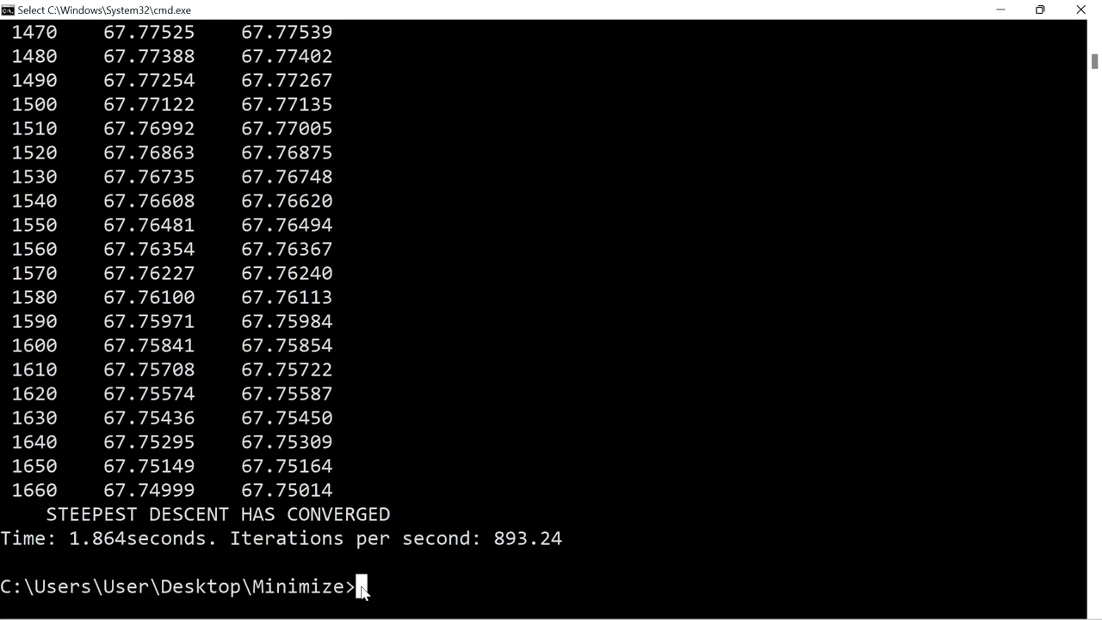
key("Up")
key("Up")
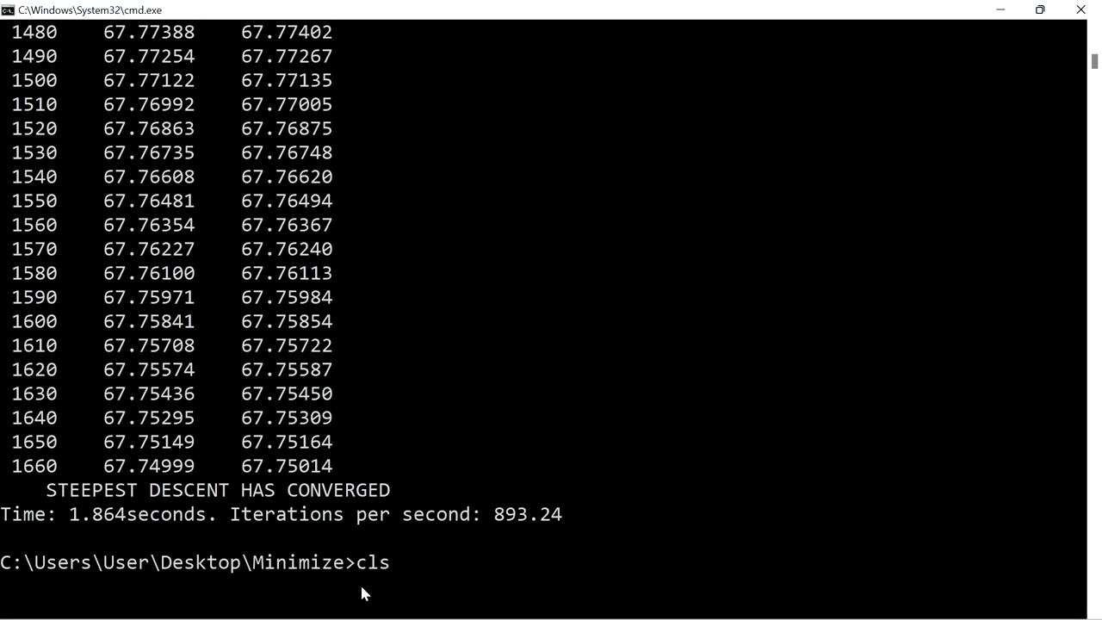
key("Return")
key("Up")
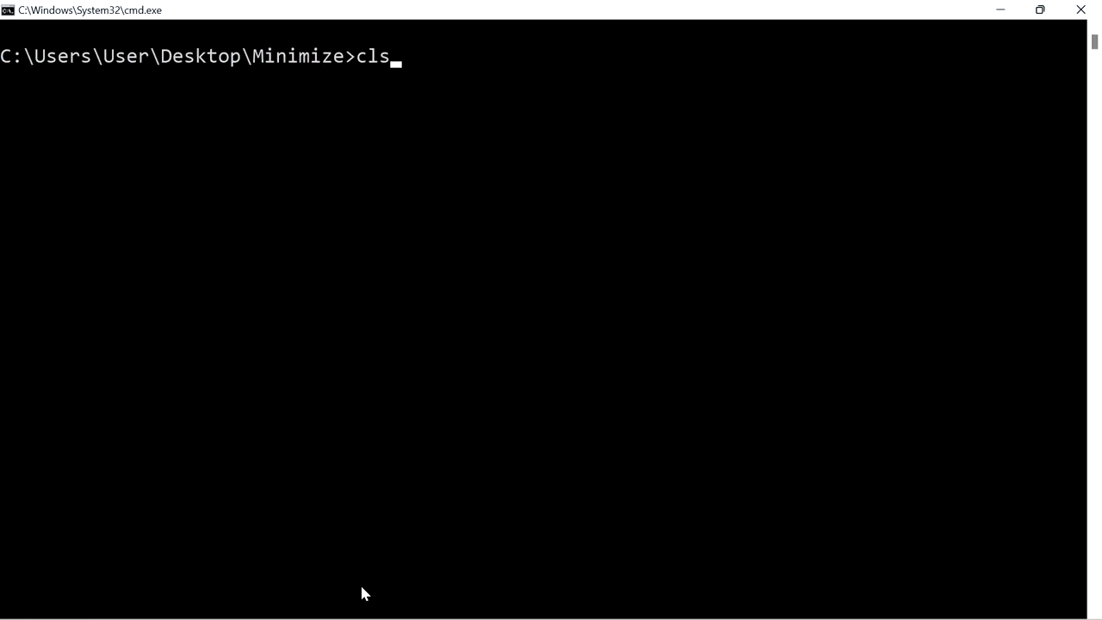
key("Up")
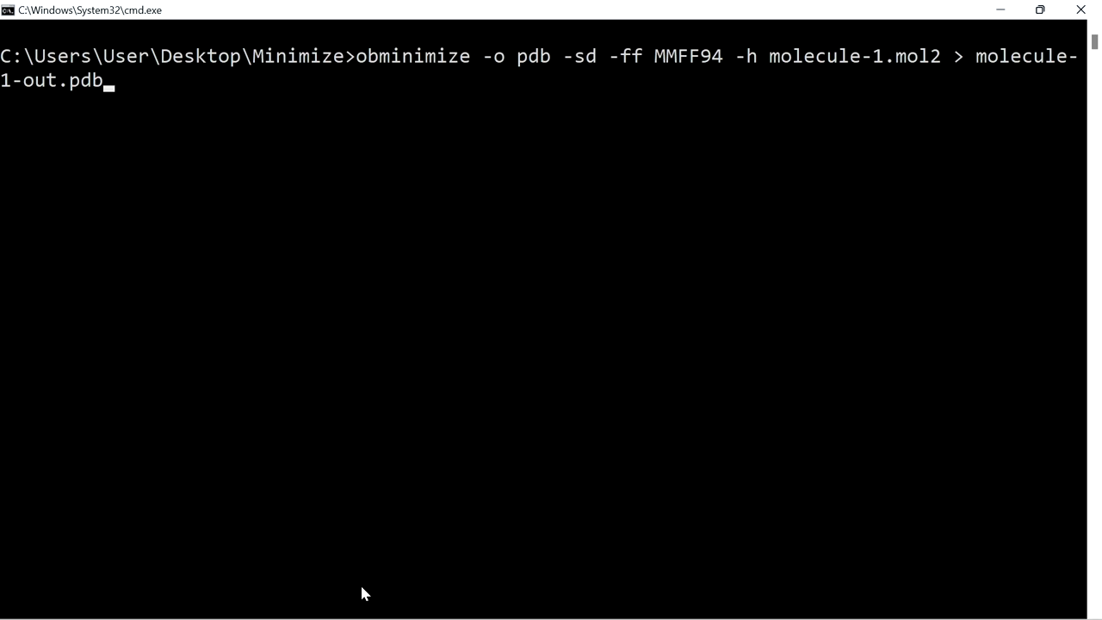
Edit the command to -o mol2, input molecule-2.mol2, output molecule-2-out.mol2, and run it
key("Left")
key("Left")
key("Home")
key("Right")
key("Right")
key("Right")
key("Right")
key("Right")
key("Right")
key("Right")
key("Right")
key("Right")
key("Right")
key("Right")
key("Right")
key("Right")
key("Right")
key("Right")
key("Right")
key("Right")
key("BackSpace")
key("BackSpace")
key("BackSpace")
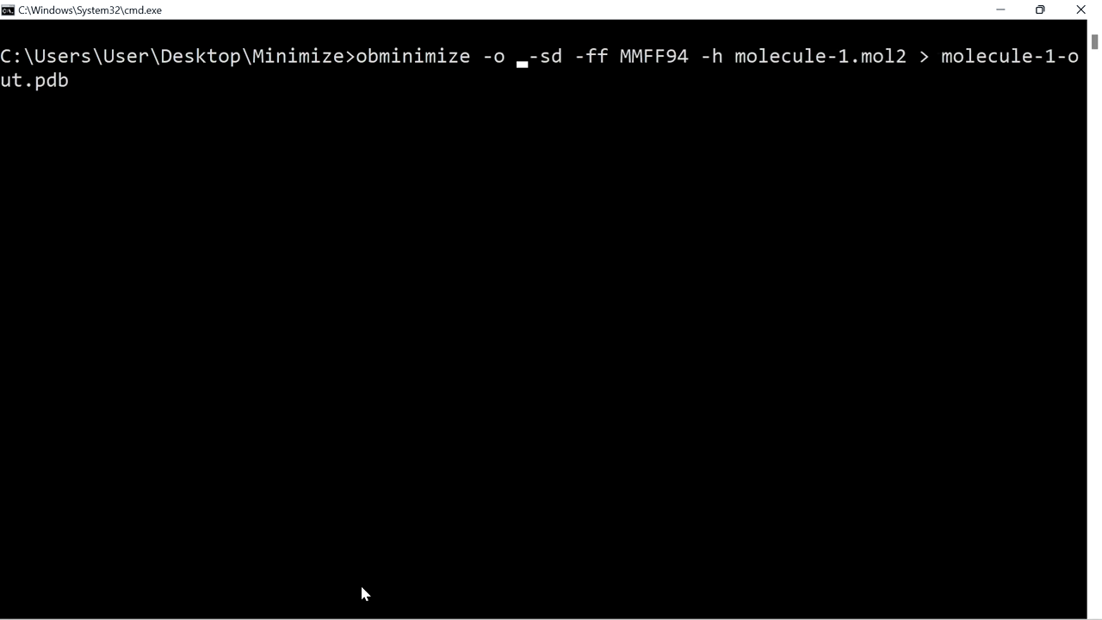
type("mol2")
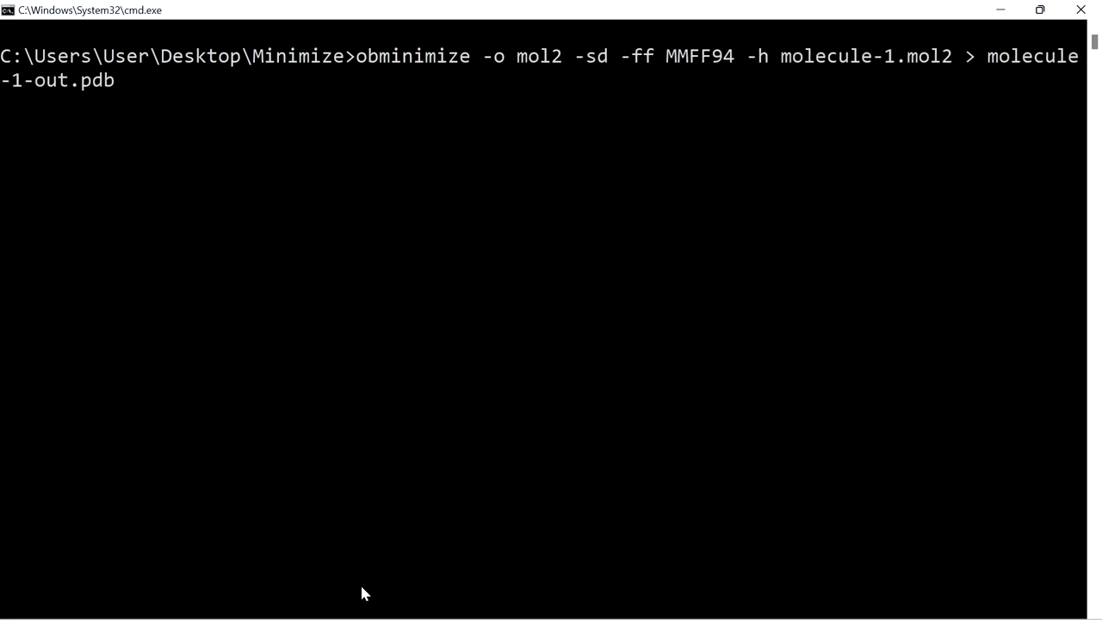
key("Right")
key("Right")
key("Right")
key("Right")
key("Right")
key("Right")
key("Right")
key("Right")
key("Right")
key("Right")
key("Right")
key("Right")
key("Right")
key("Right")
key("Right")
key("Right")
key("Right")
key("Right")
key("Right")
key("Right")
key("Right")
key("BackSpace")
type("2")
key("Right")
key("Right")
key("Right")
key("Right")
key("Right")
key("Right")
key("Right")
key("Right")
key("Right")
key("Right")
key("Right")
key("Right")
key("Right")
key("Right")
key("Right")
key("Right")
key("Right")
key("Right")
key("Right")
key("Right")
key("BackSpace")
key("BackSpace")
key("BackSpace")
key("BackSpace")
key("BackSpace")
key("BackSpace")
key("BackSpace")
key("BackSpace")
key("BackSpace")
type("2")
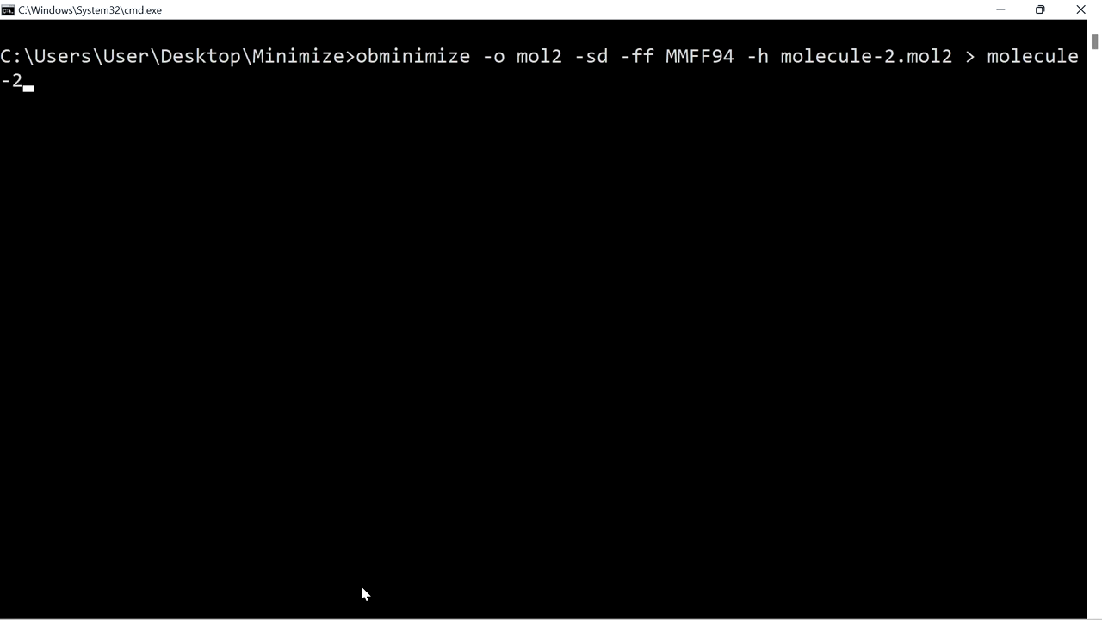
type("-out.mol2")
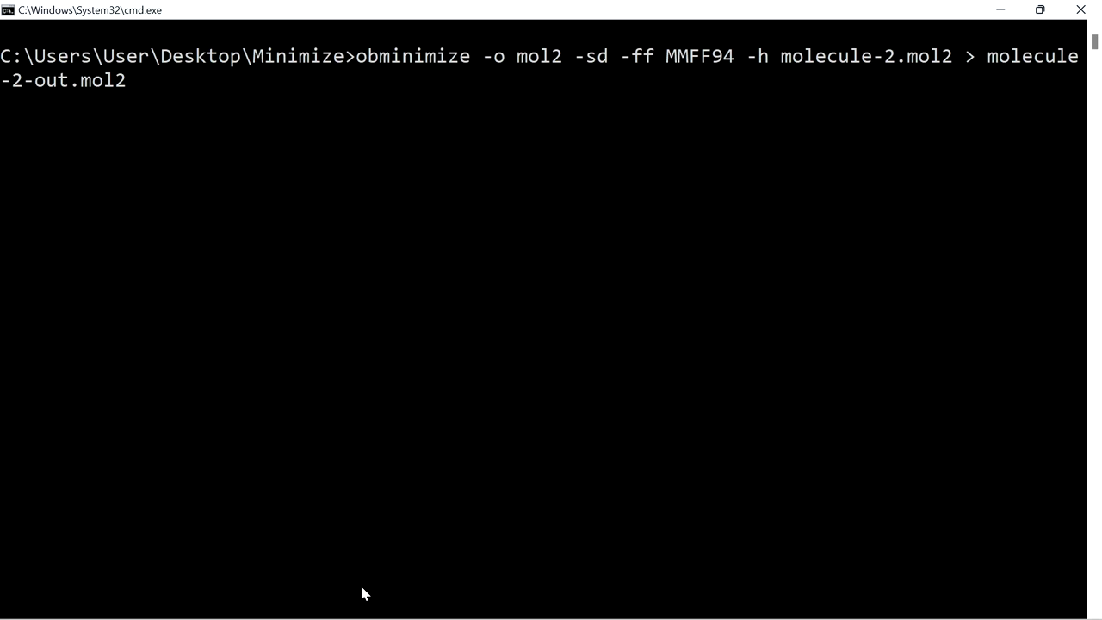
key("Return")
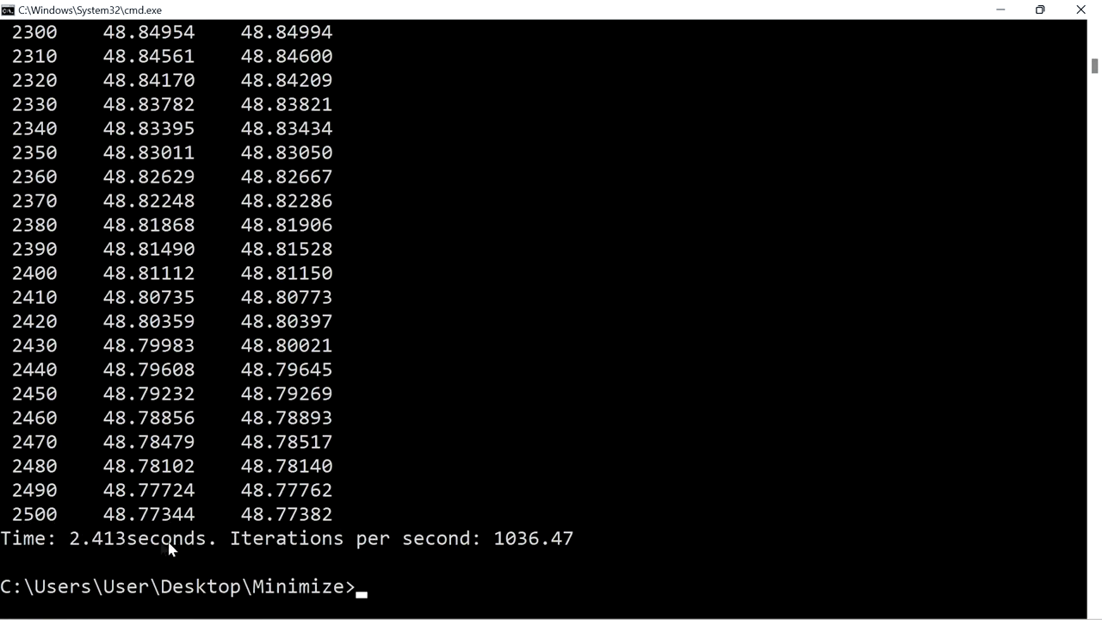
Highlight the final step count 2500 and the reported run time in the output
double_click(42, 517)
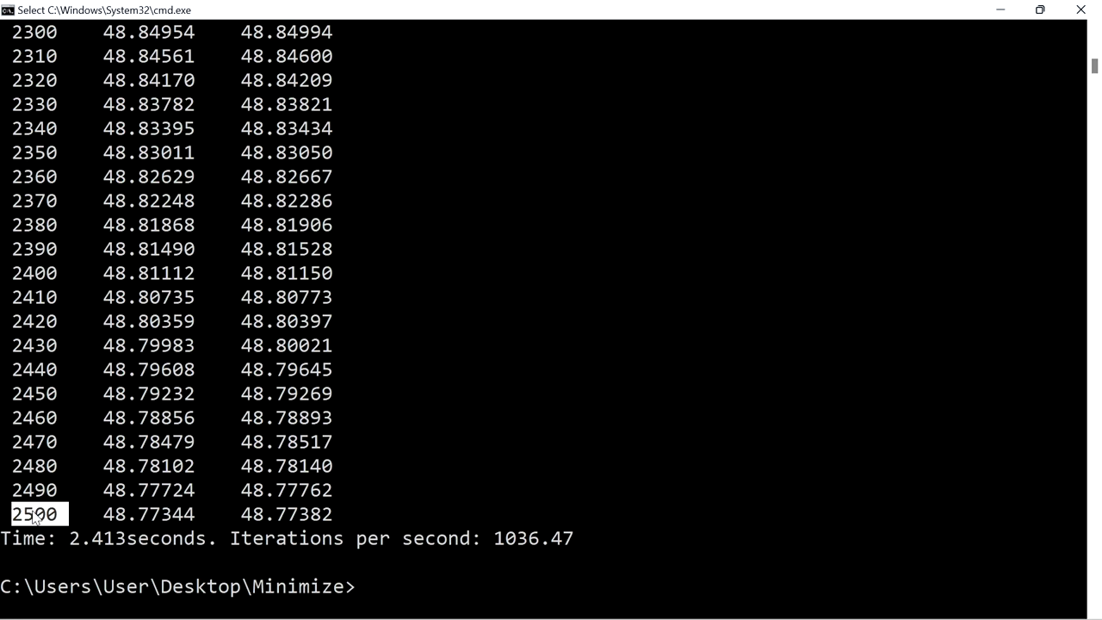
left_click(76, 540)
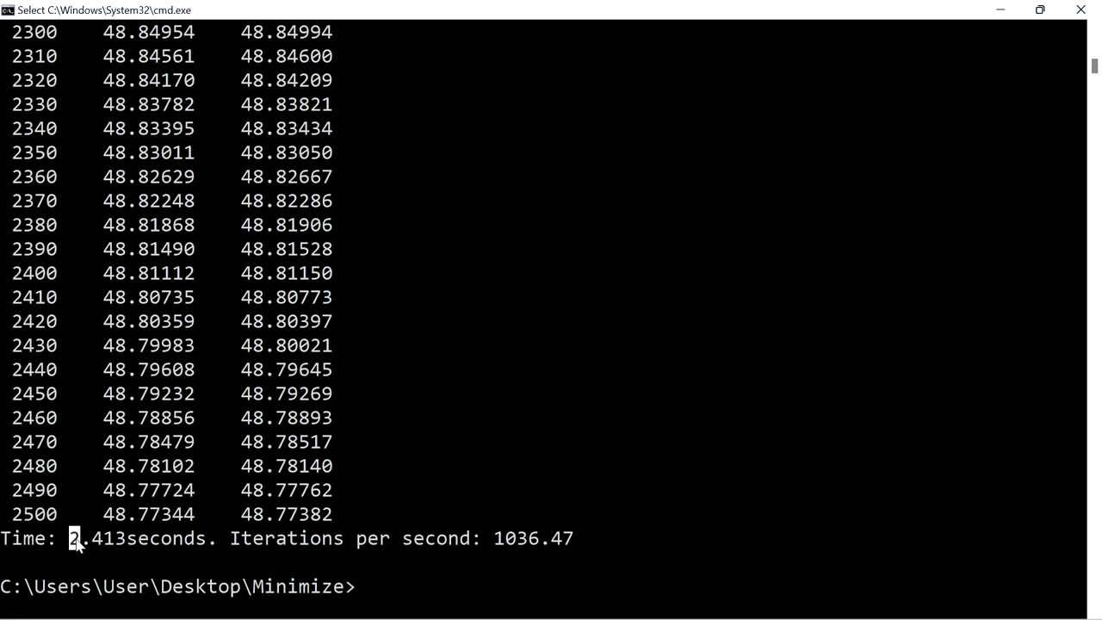
left_click(364, 594)
Bring back the molecule-2 command and insert -n 50000 after the -h option
type("obminimize -o mol2 -sd -ff MMFF94 -h molecule-2.mol2 > molecule-2-out.mol2")
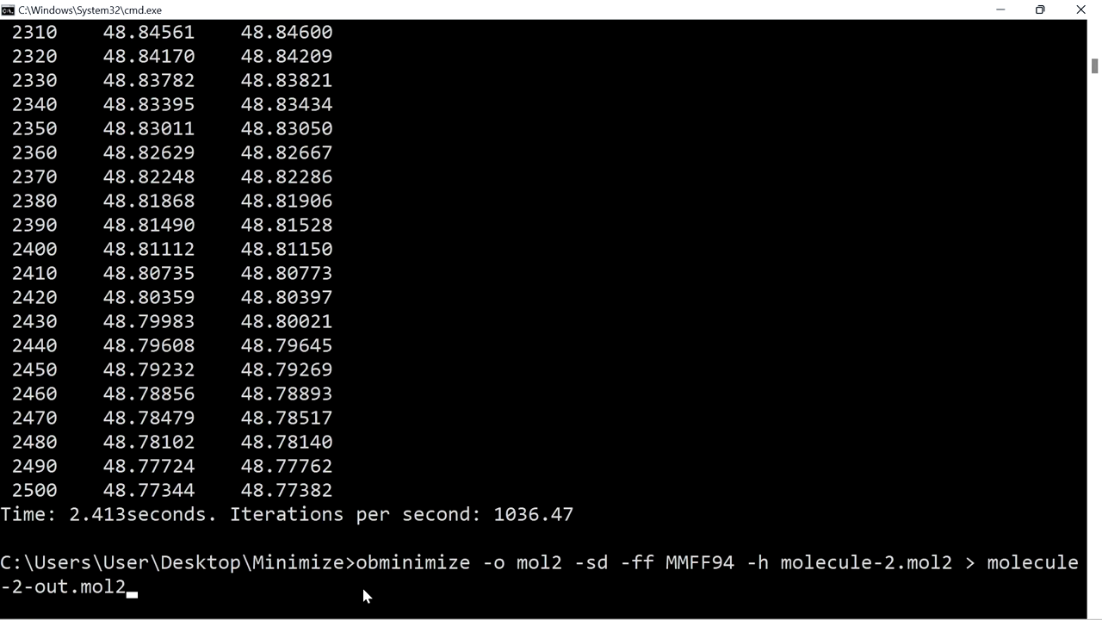
key("Left")
key("Left")
key("Left")
key("Left")
key("Left")
key("Left")
key("Left")
key("Left")
key("Left")
key("Left")
key("Left")
key("Left")
key("Left")
key("Left")
key("Left")
key("Left")
key("Left")
key("Left")
key("Left")
key("Left")
type("-n")
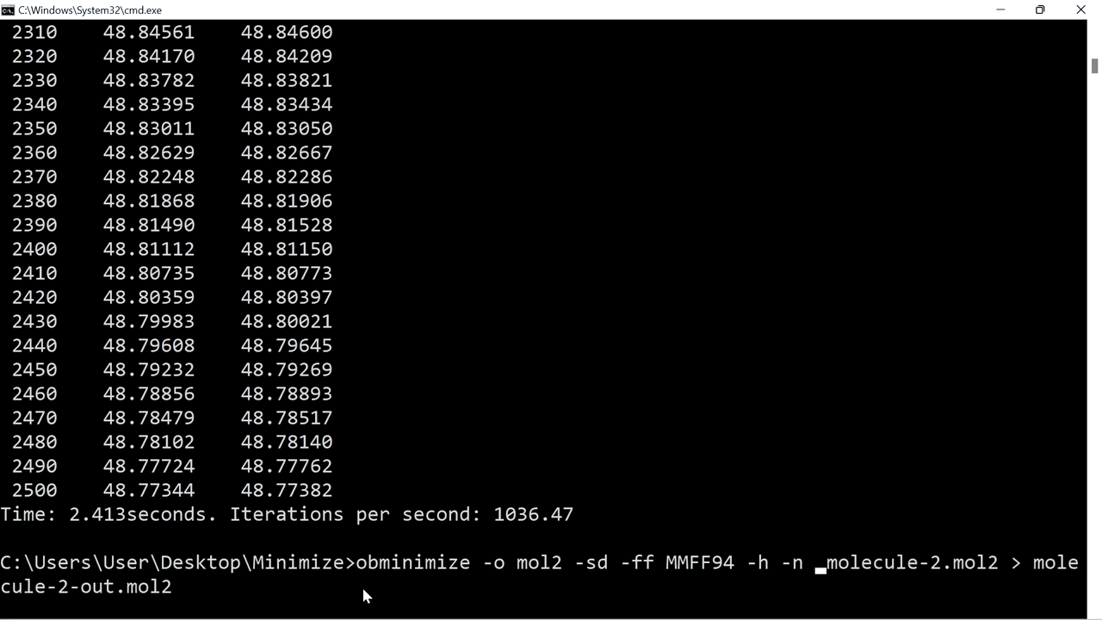
type("5")
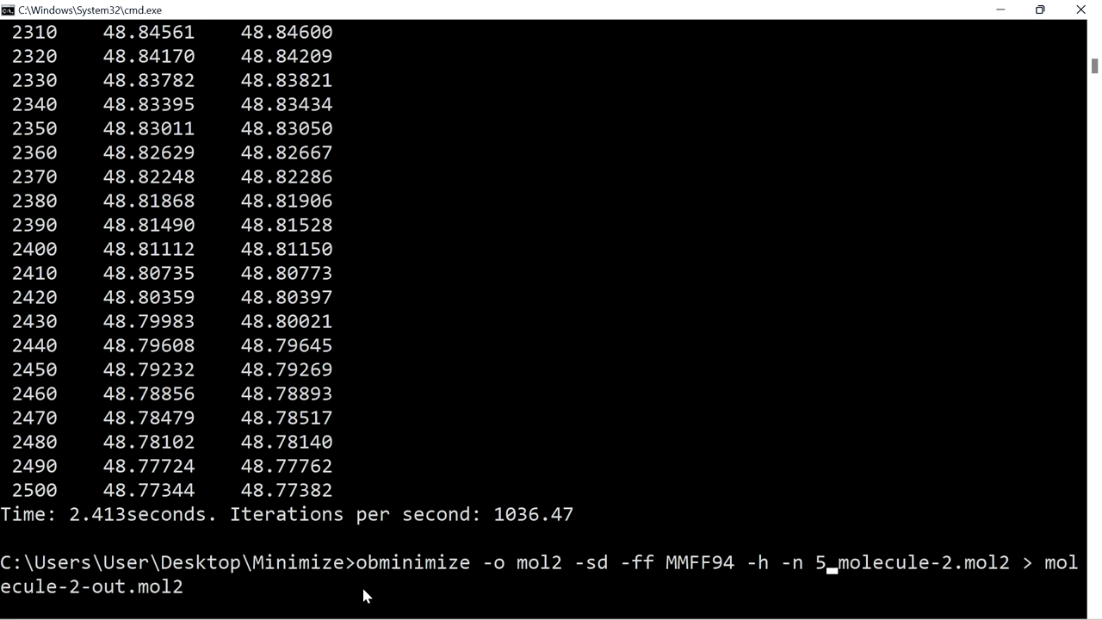
type("0000")
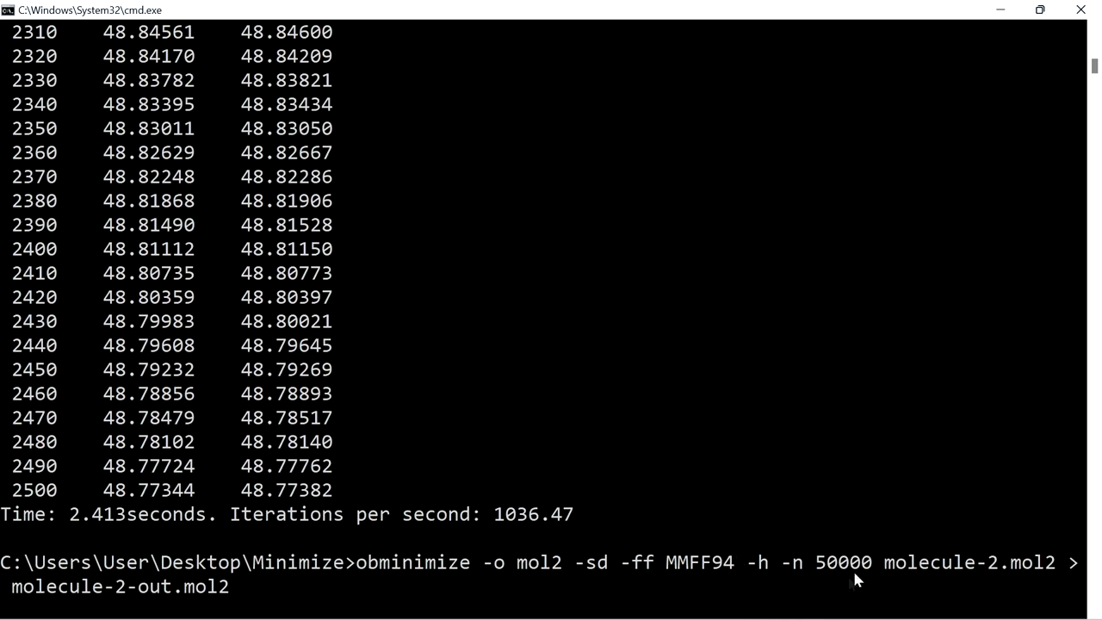
Run the 50000-step minimization, confirm convergence at step 28370 in 19.982 seconds, then switch to Explorer
key("Return")
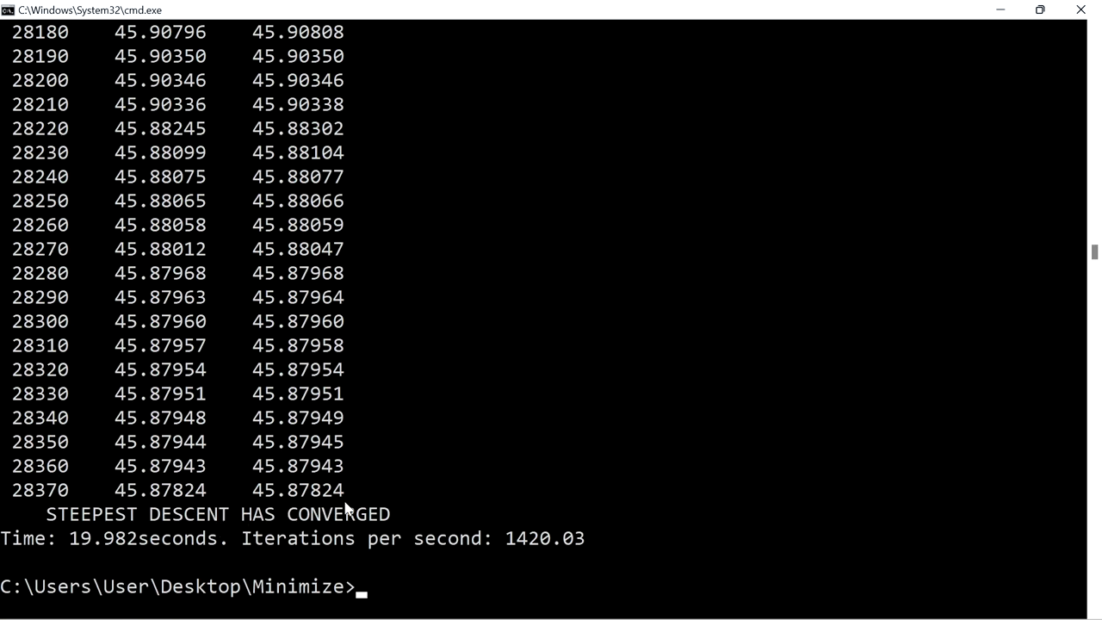
double_click(49, 491)
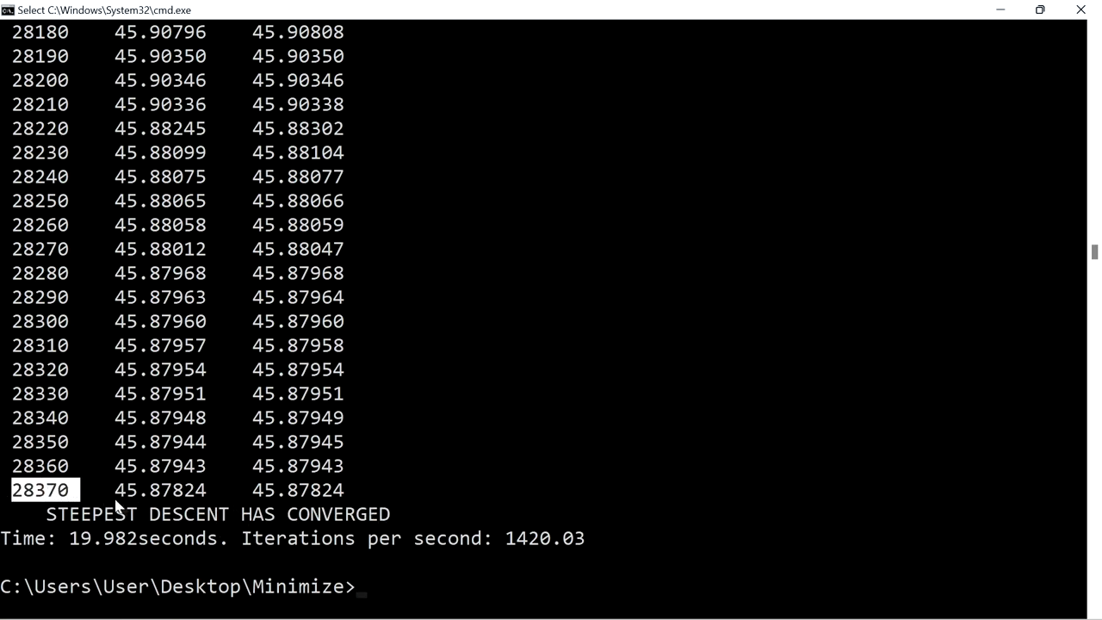
double_click(79, 544)
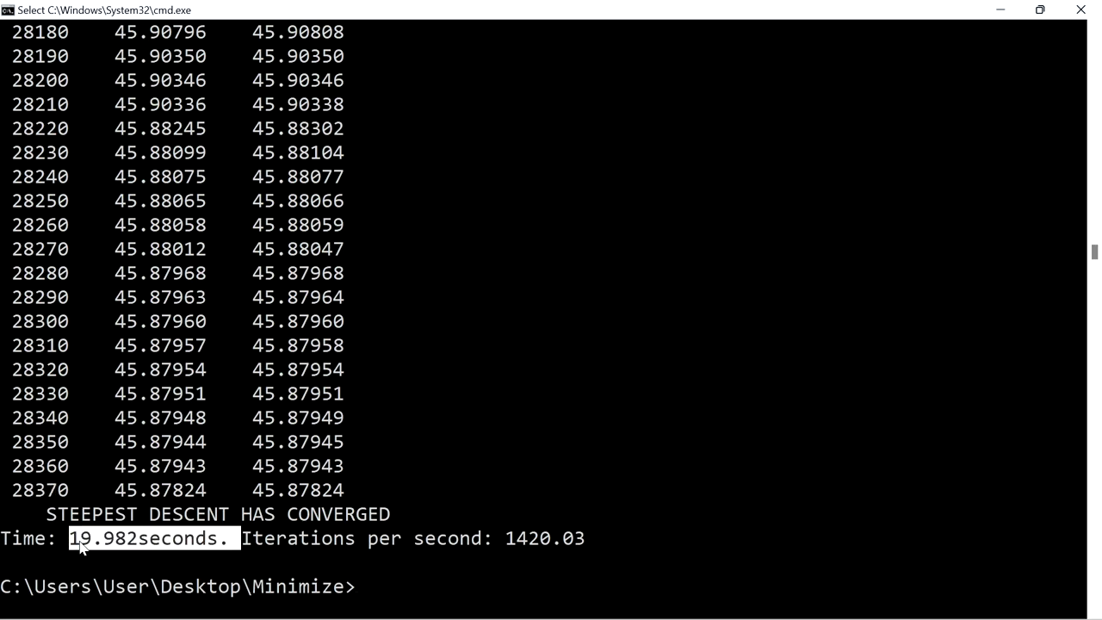
left_click(79, 544)
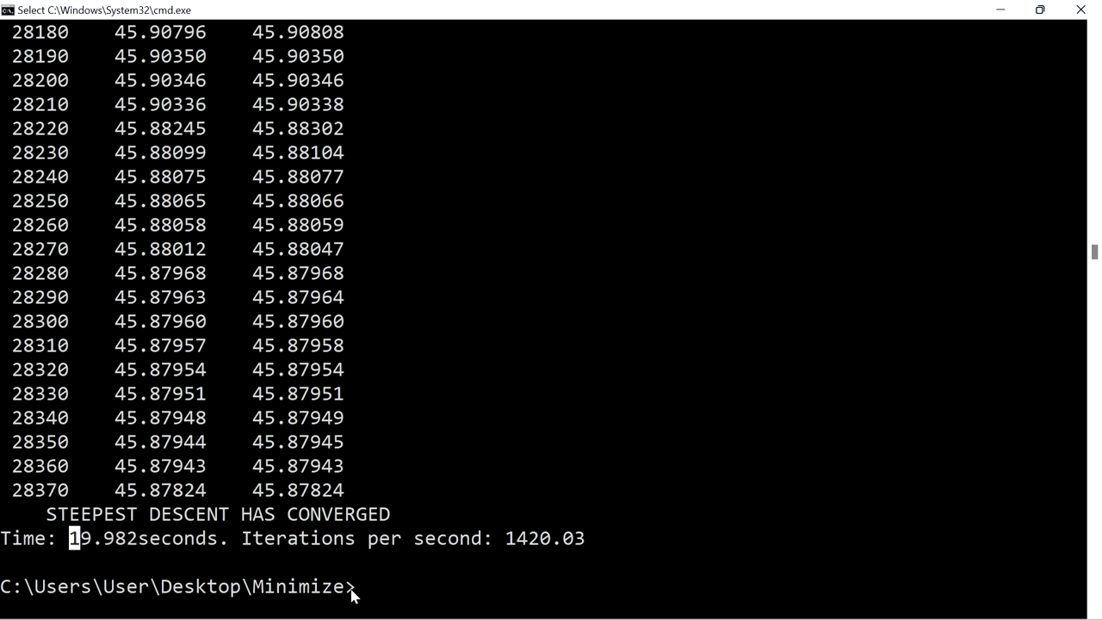
key("alt+Tab")
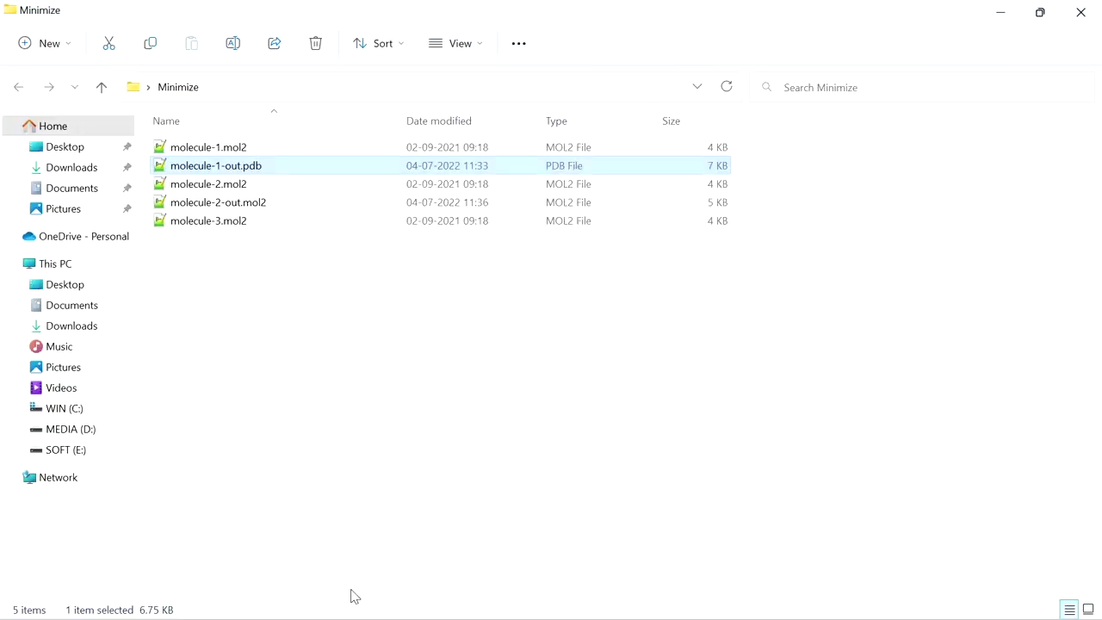
Review molecule-2-out.mol2 in Notepad++ (43 atoms, 45 bonds), then return to Command Prompt
left_click(207, 204)
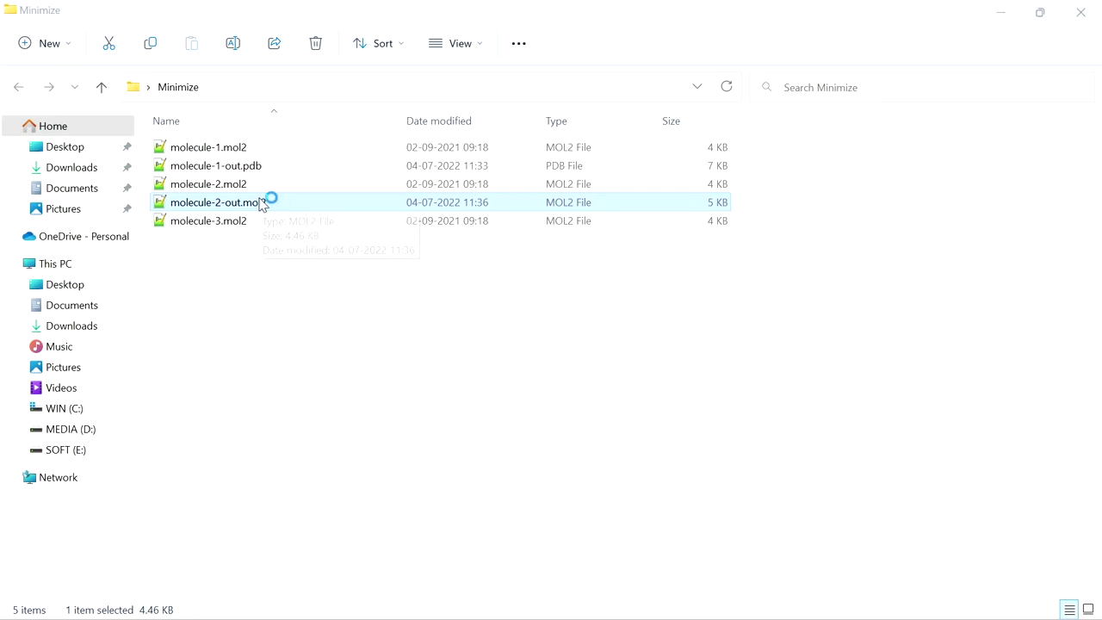
double_click(263, 204)
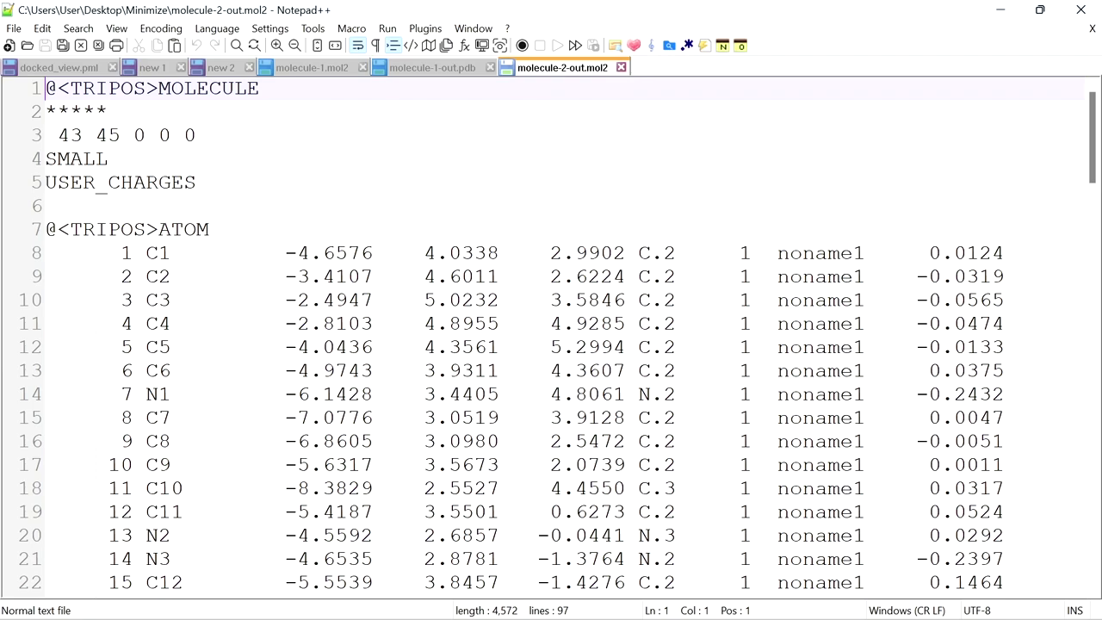
left_click(107, 111)
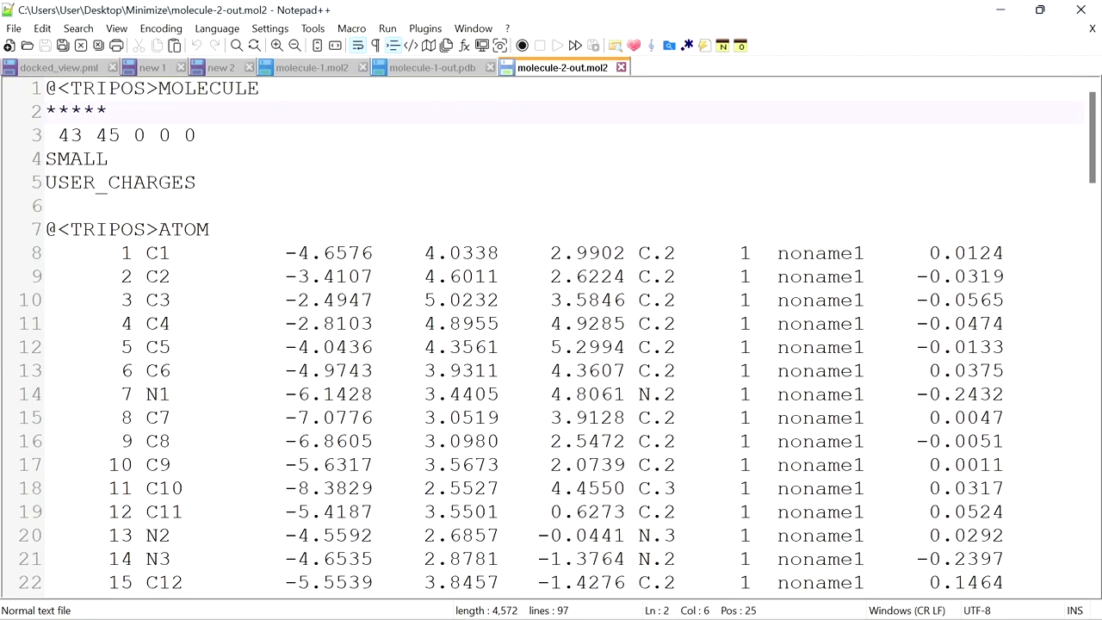
scroll(551, 344, "down", 4)
scroll(551, 344, "up", 4)
left_click(998, 9)
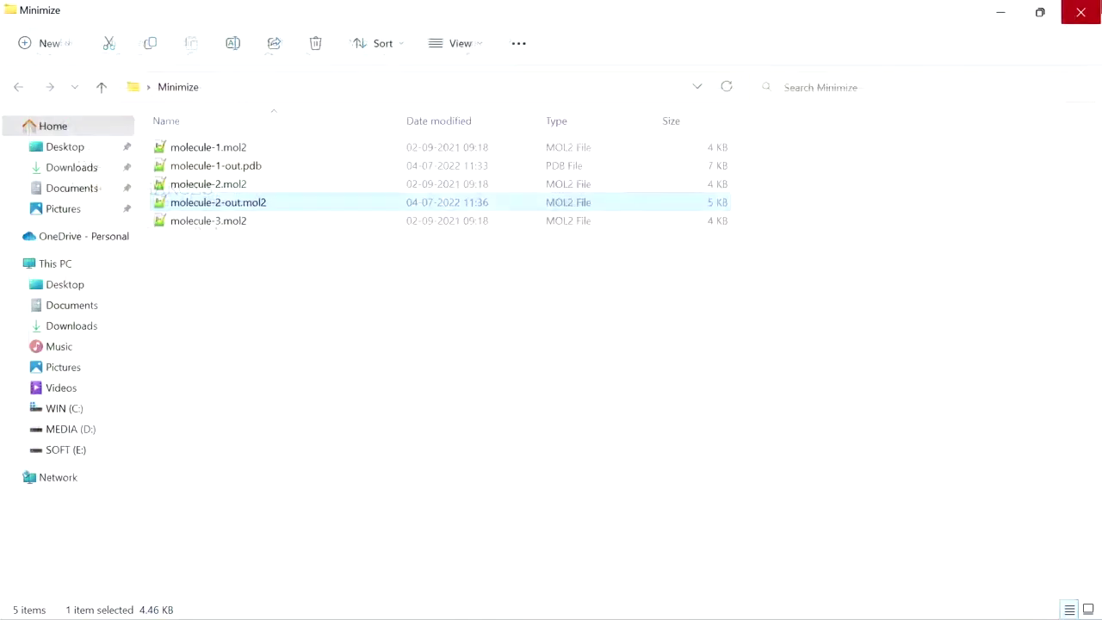
left_click(284, 298)
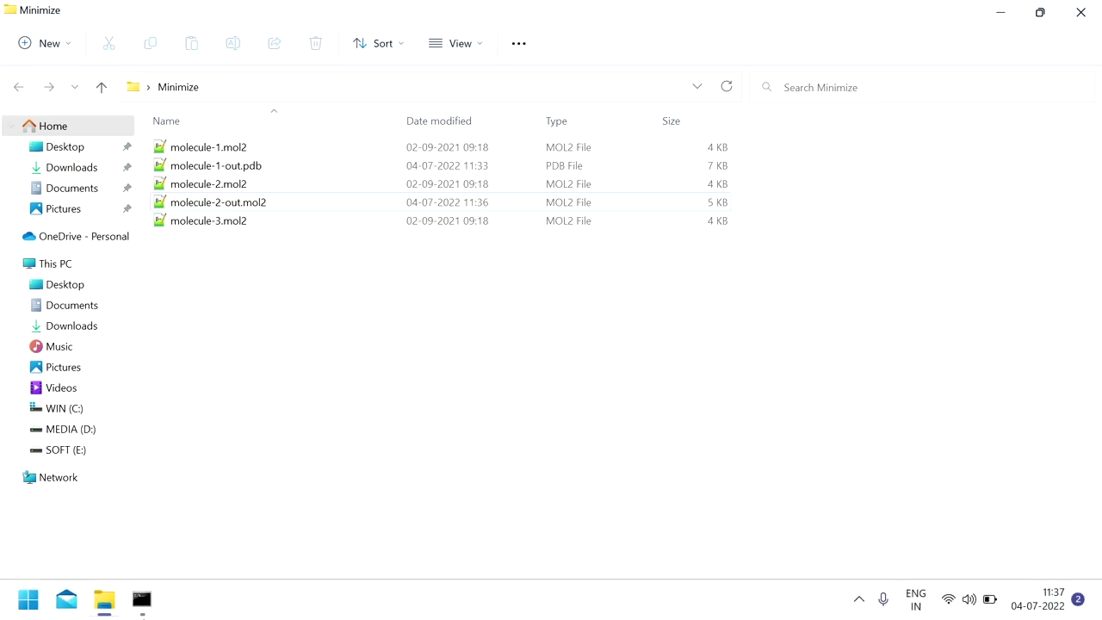
left_click(143, 602)
Clear the console with cls and recall the molecule-2 minimization command
key("Escape")
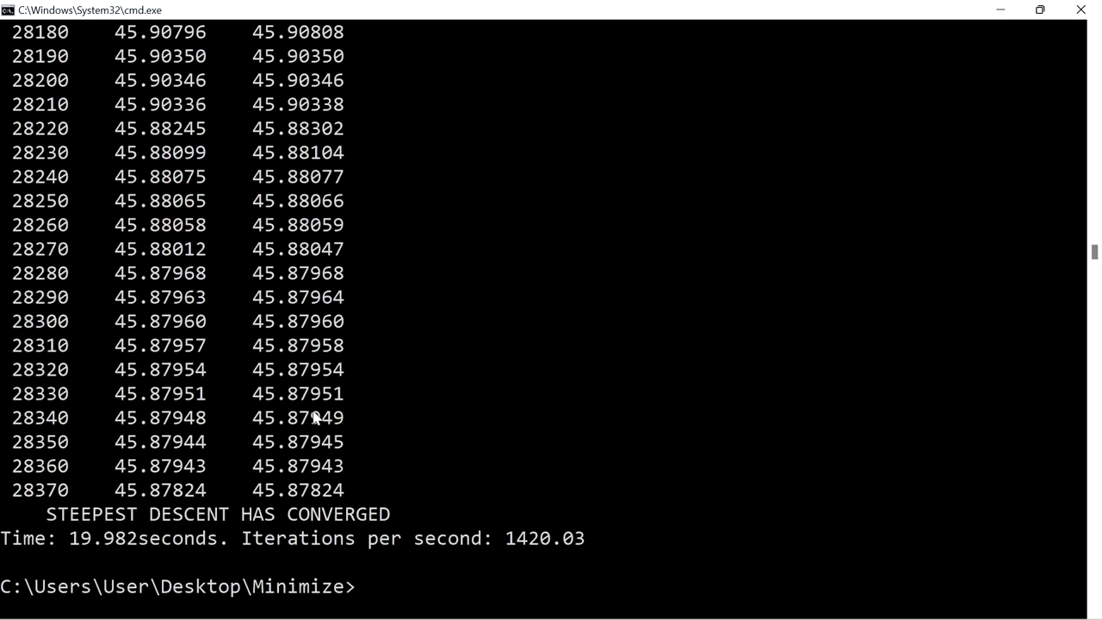
key("Up")
key("Up")
key("Up")
key("Return")
key("Down")
key("Up")
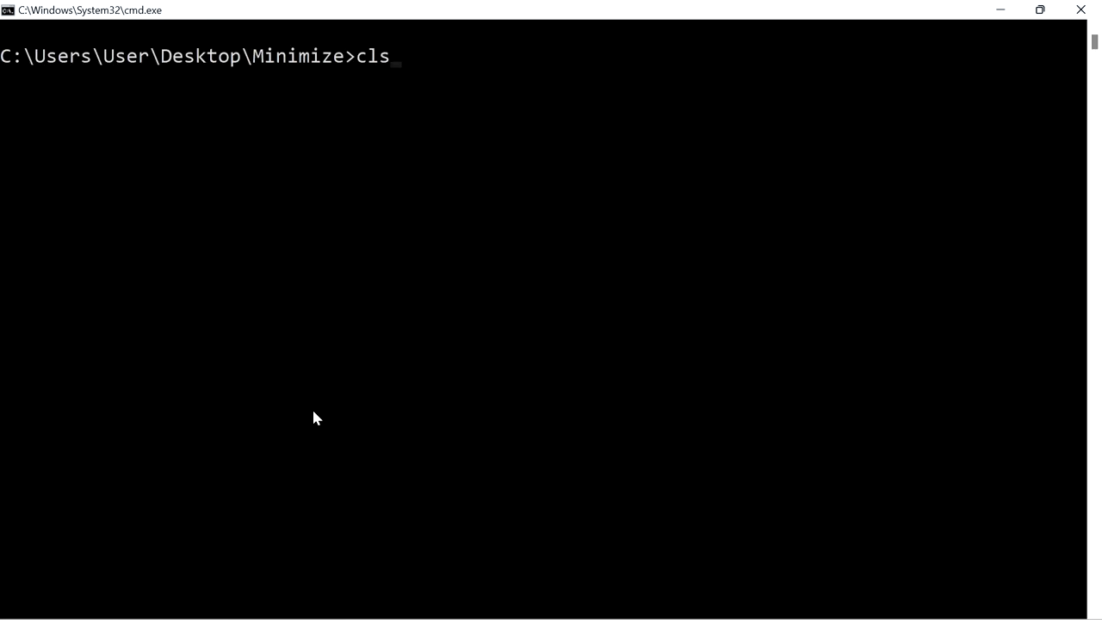
key("Down")
Change the output file to molecule-3-out.sdf and the input to molecule-3.mol2
key("BackSpace")
key("BackSpace")
key("BackSpace")
key("BackSpace")
key("BackSpace")
key("BackSpace")
key("BackSpace")
key("BackSpace")
key("BackSpace")
key("BackSpace")
type("3")
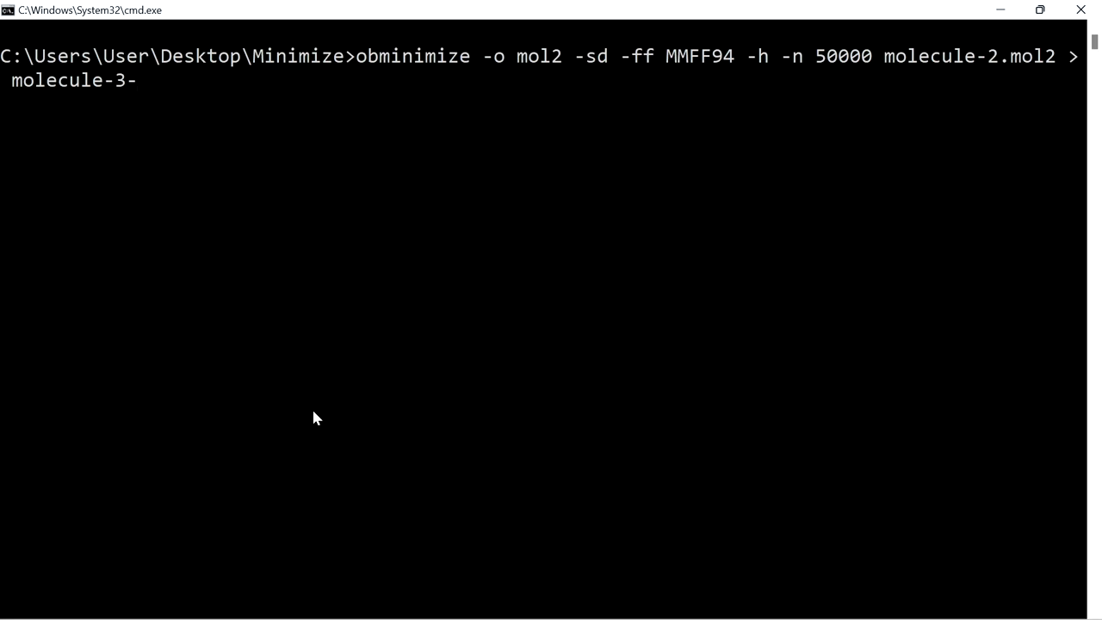
type("-out.sdff")
key("BackSpace")
key("Left")
key("ctrl+Left")
key("ctrl+Left")
key("ctrl+Left")
key("ctrl+Left")
key("ctrl+Left")
key("Right")
key("BackSpace")
type("3")
Set the output format to sdf and run it, converging at step 3050, then switch to Explorer
key("ctrl+Left")
key("ctrl+Left")
key("ctrl+Left")
key("ctrl+Left")
key("ctrl+Left")
key("ctrl+Left")
key("BackSpace")
key("BackSpace")
key("BackSpace")
key("BackSpace")
type("sdf")
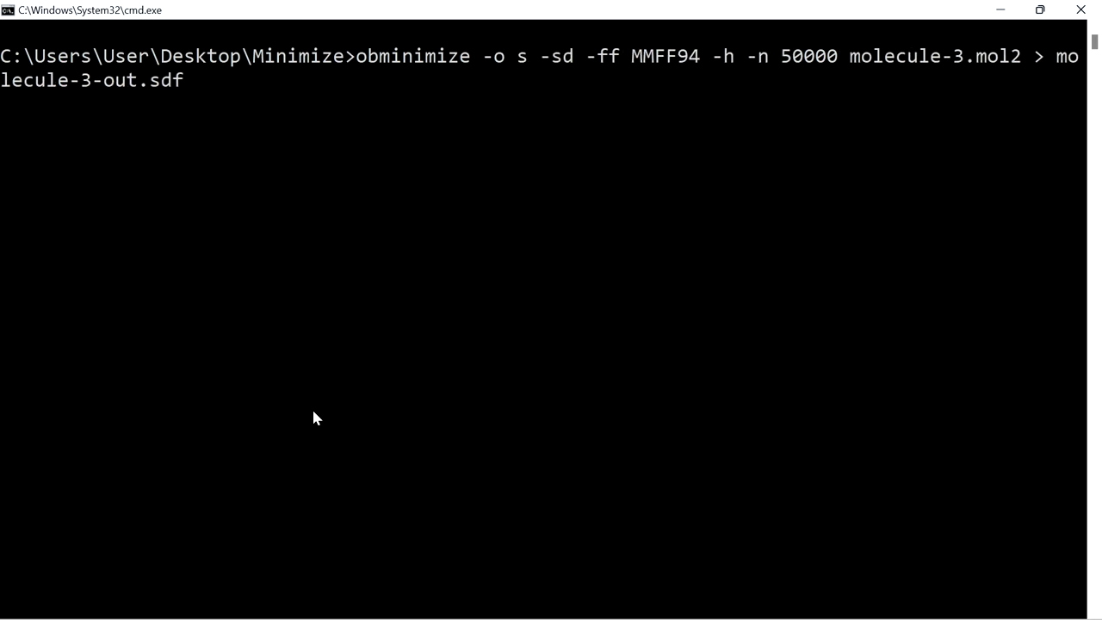
key("Return")
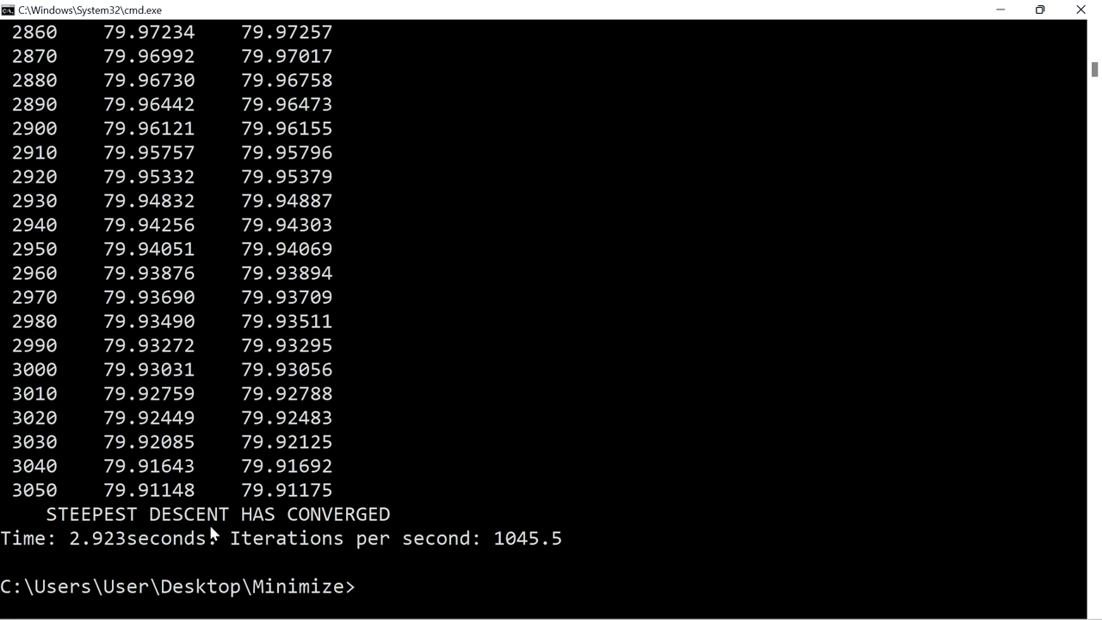
key("alt+Tab")
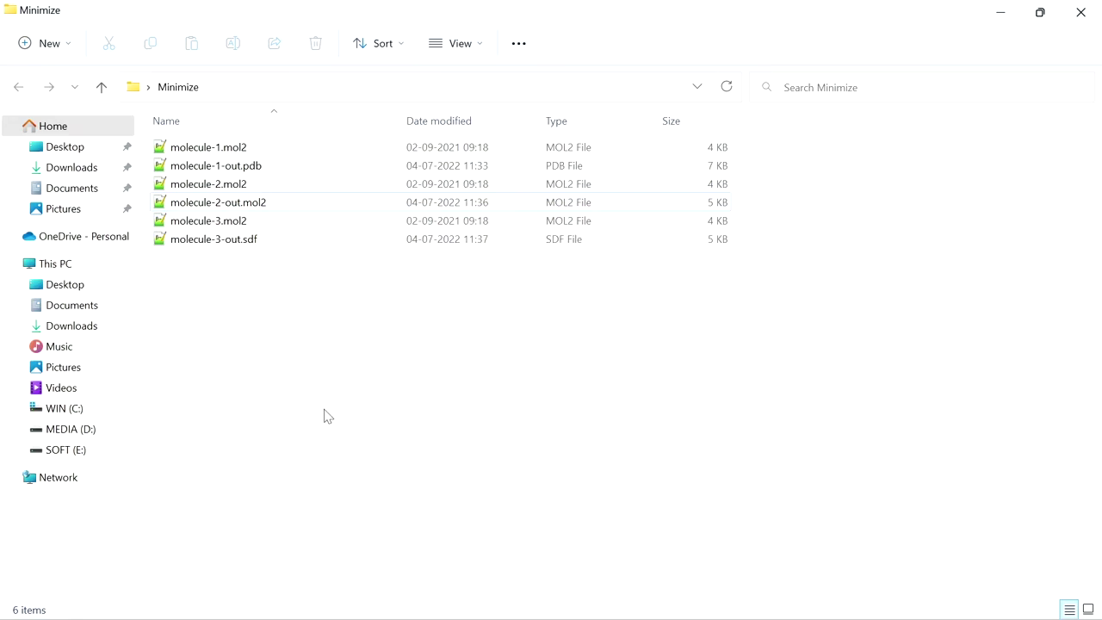
Open the 4.07 KB molecule-3-out.sdf from the Minimize folder in Notepad++
left_click(248, 246)
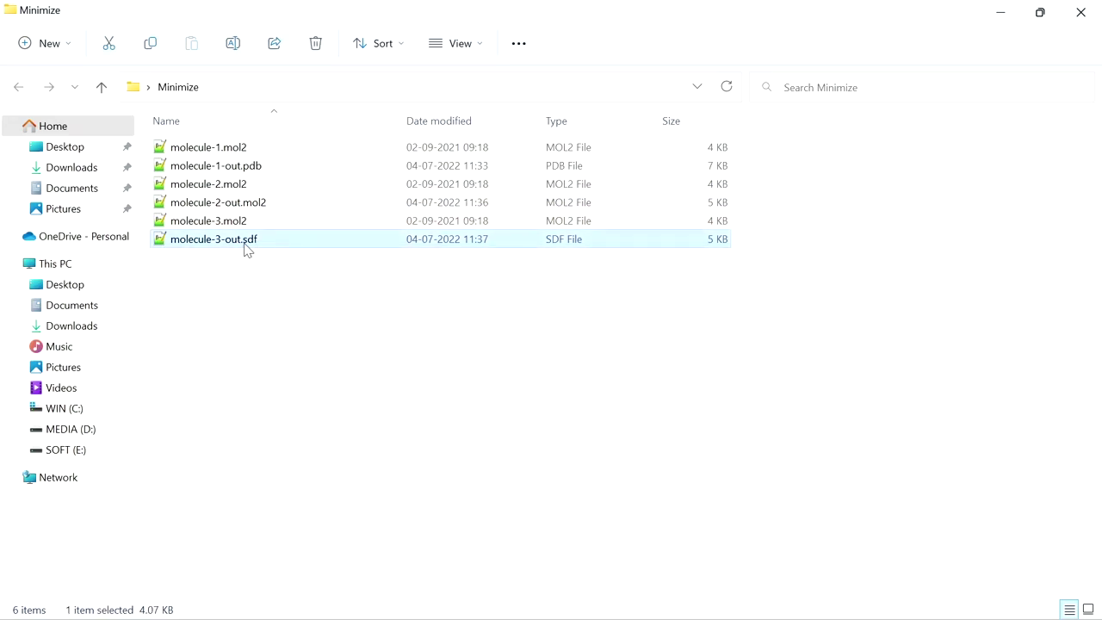
double_click(289, 240)
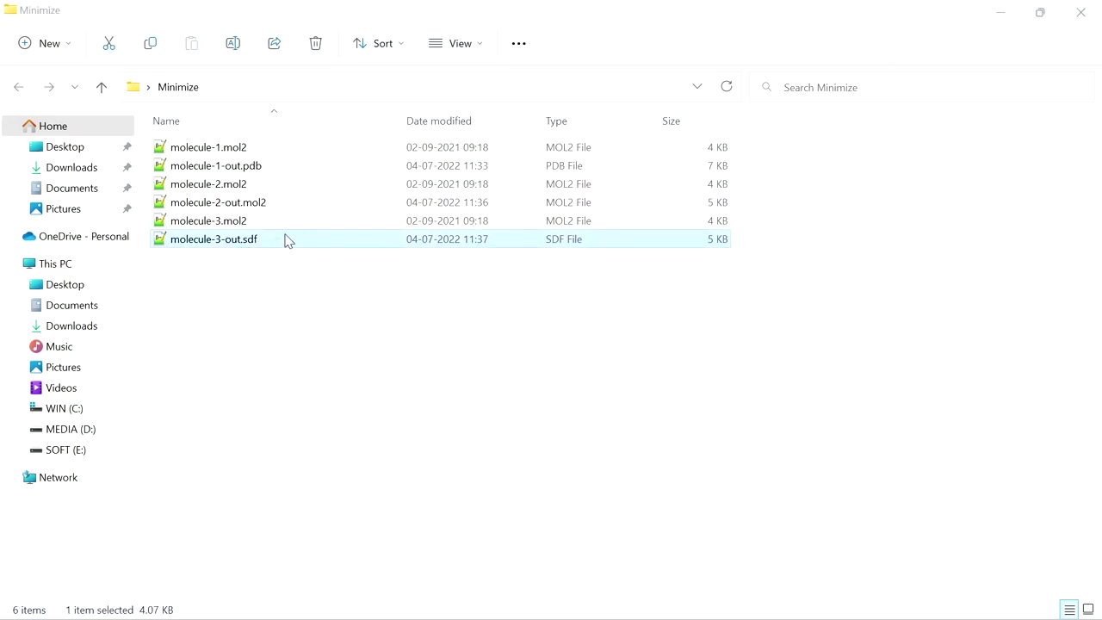